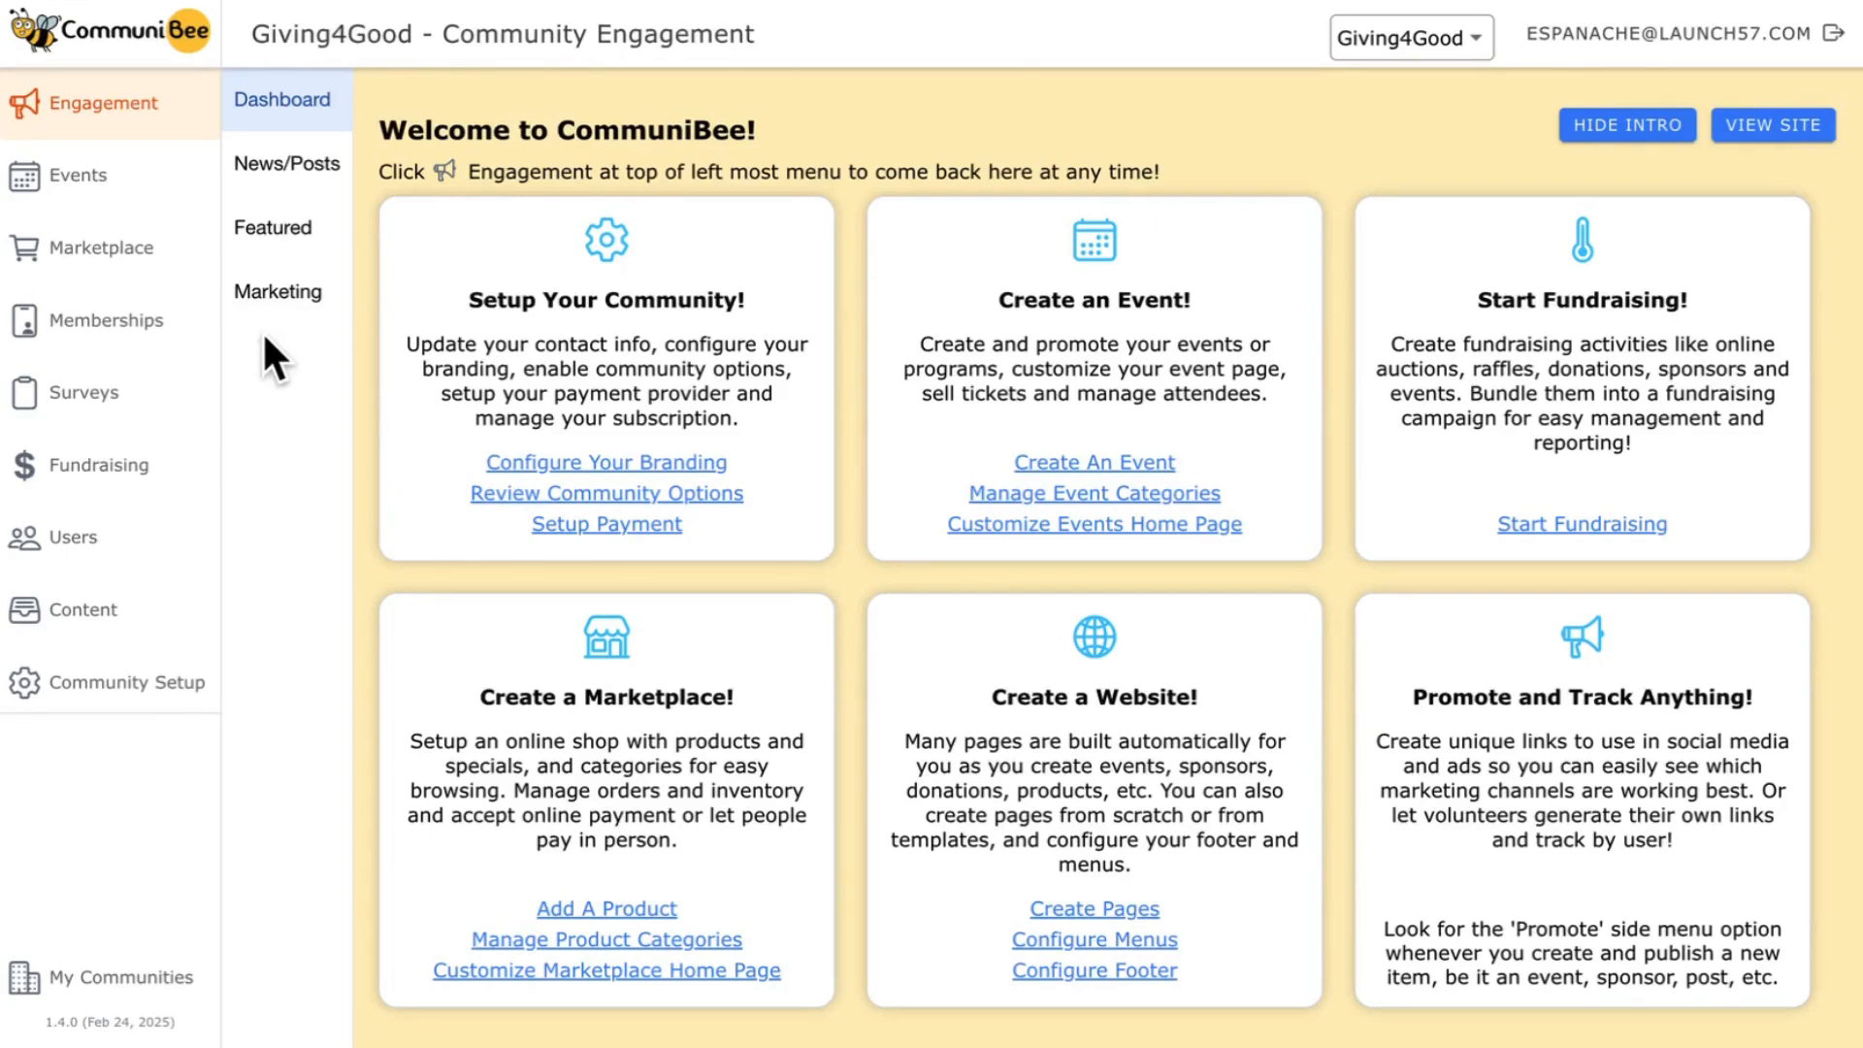
- Open the general settings of the membership home page and save them
{"action": "left_click", "coordinate": [103, 341]}
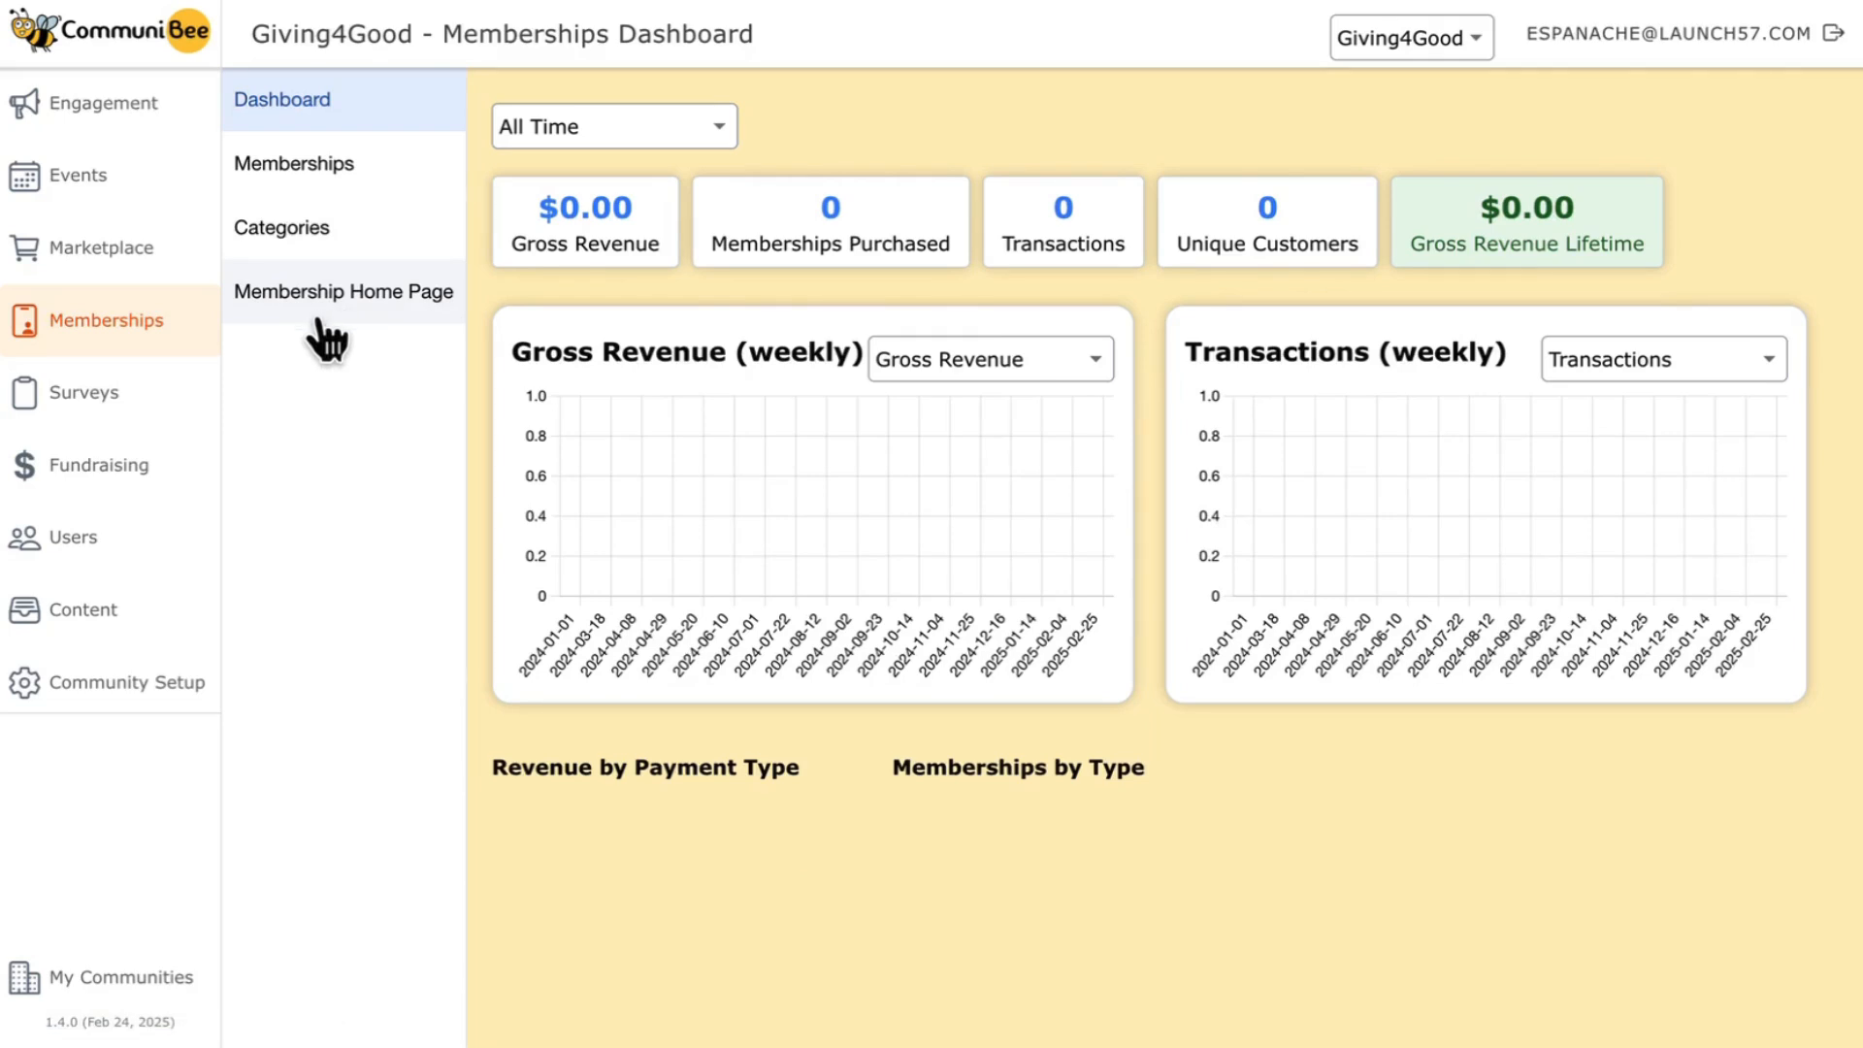
{"action": "left_click", "coordinate": [365, 313]}
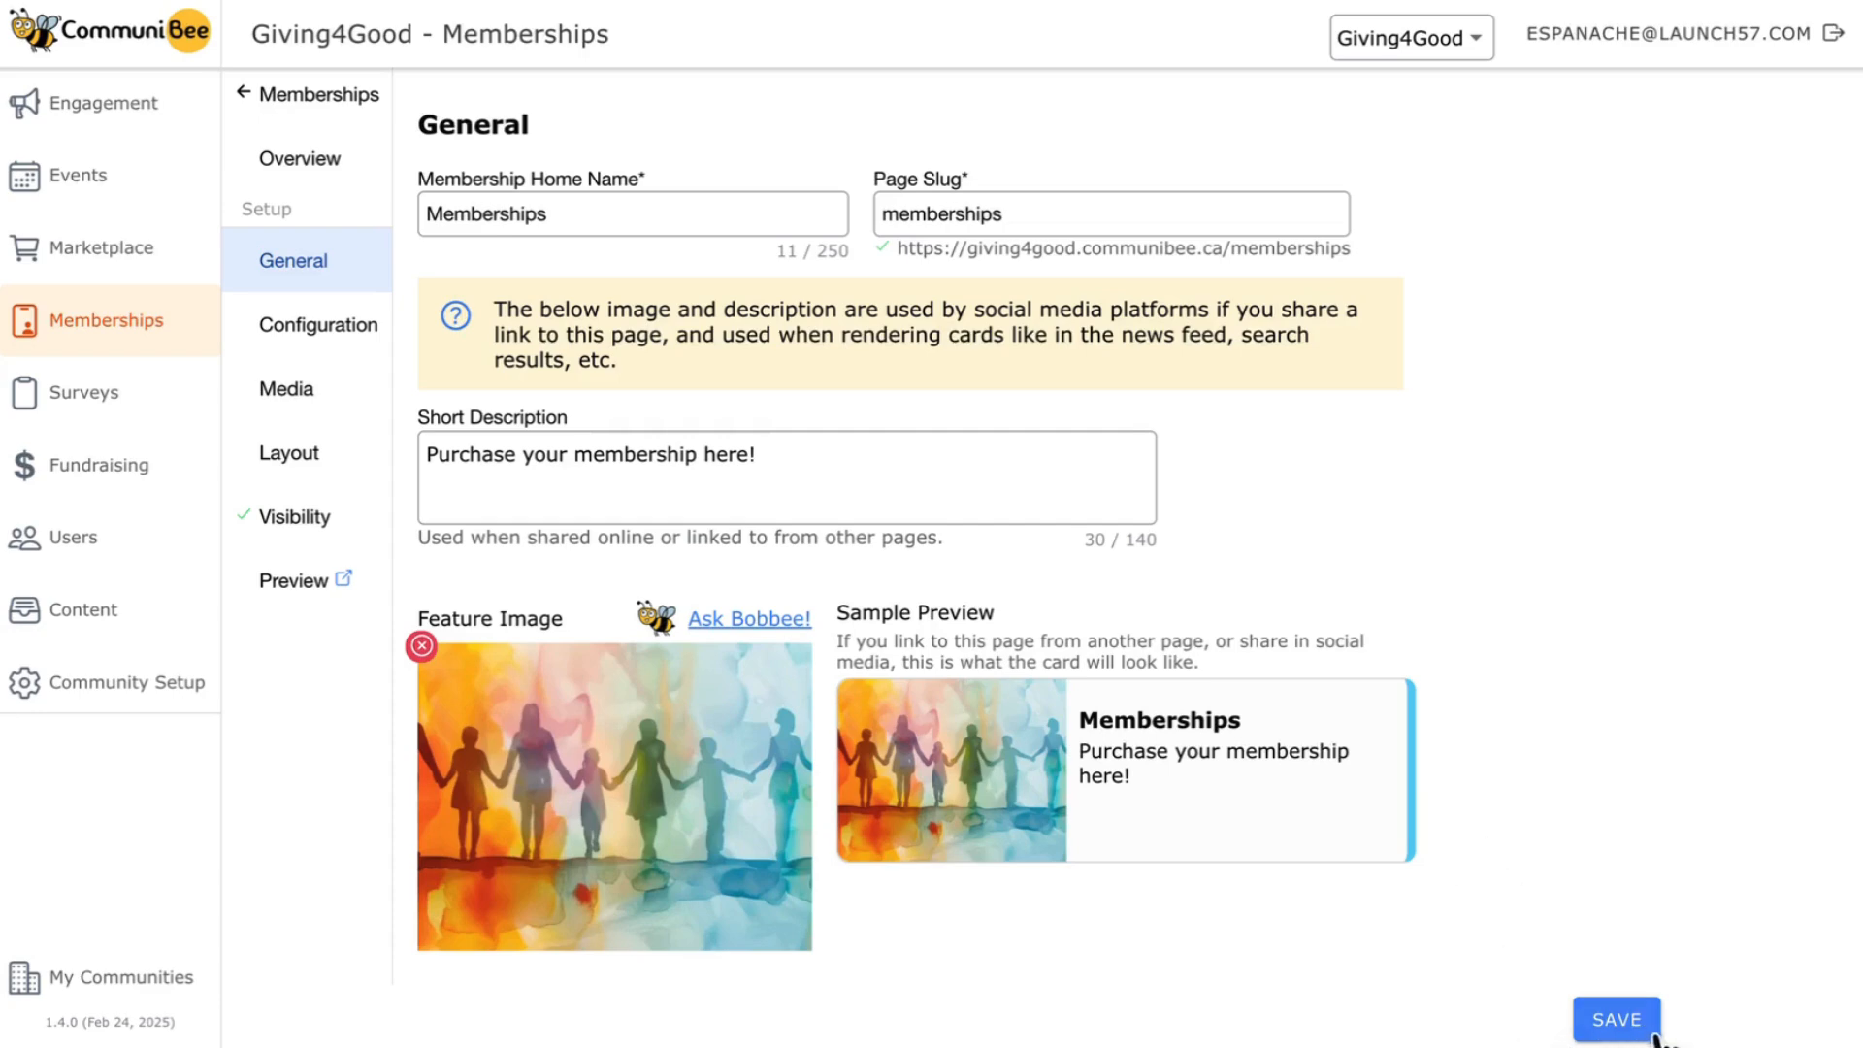
{"action": "left_click", "coordinate": [1620, 1036]}
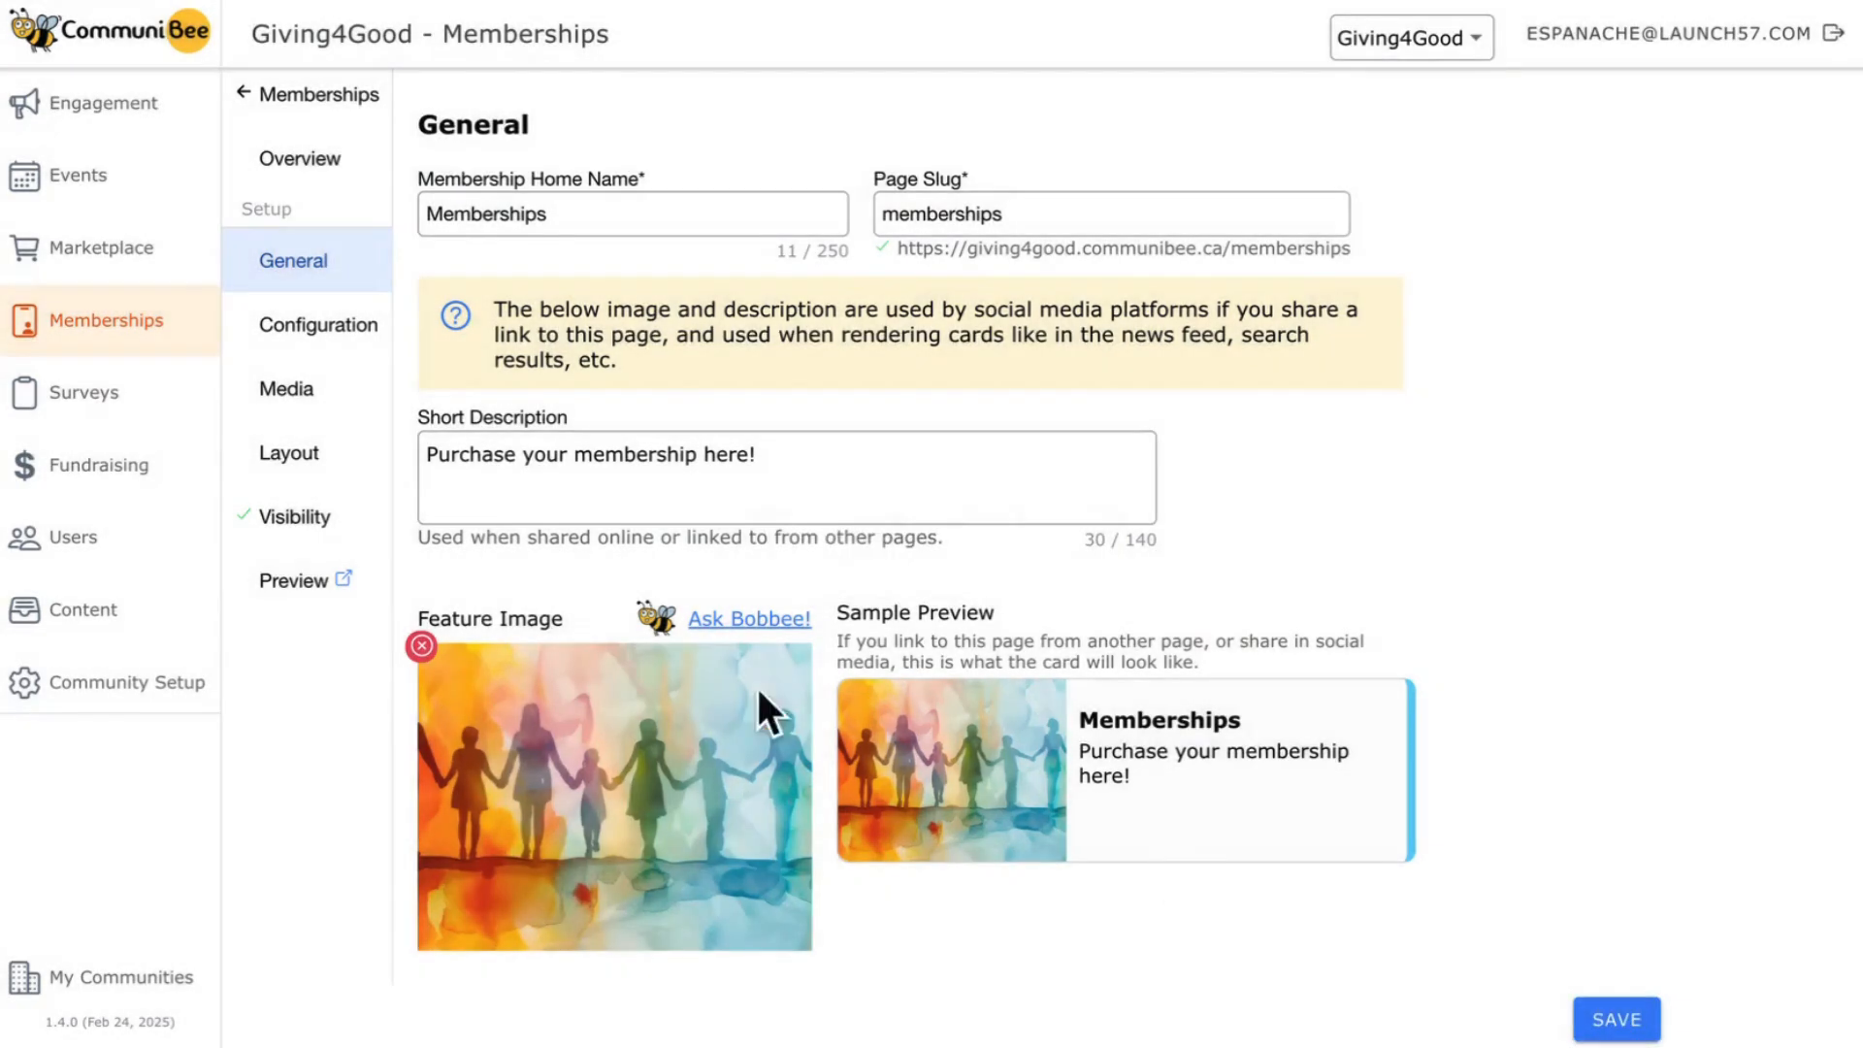
- Paste the Giving 4 Good introduction with its member benefits list as the Membership Home Description in the configuration settings and save
{"action": "left_click", "coordinate": [313, 342]}
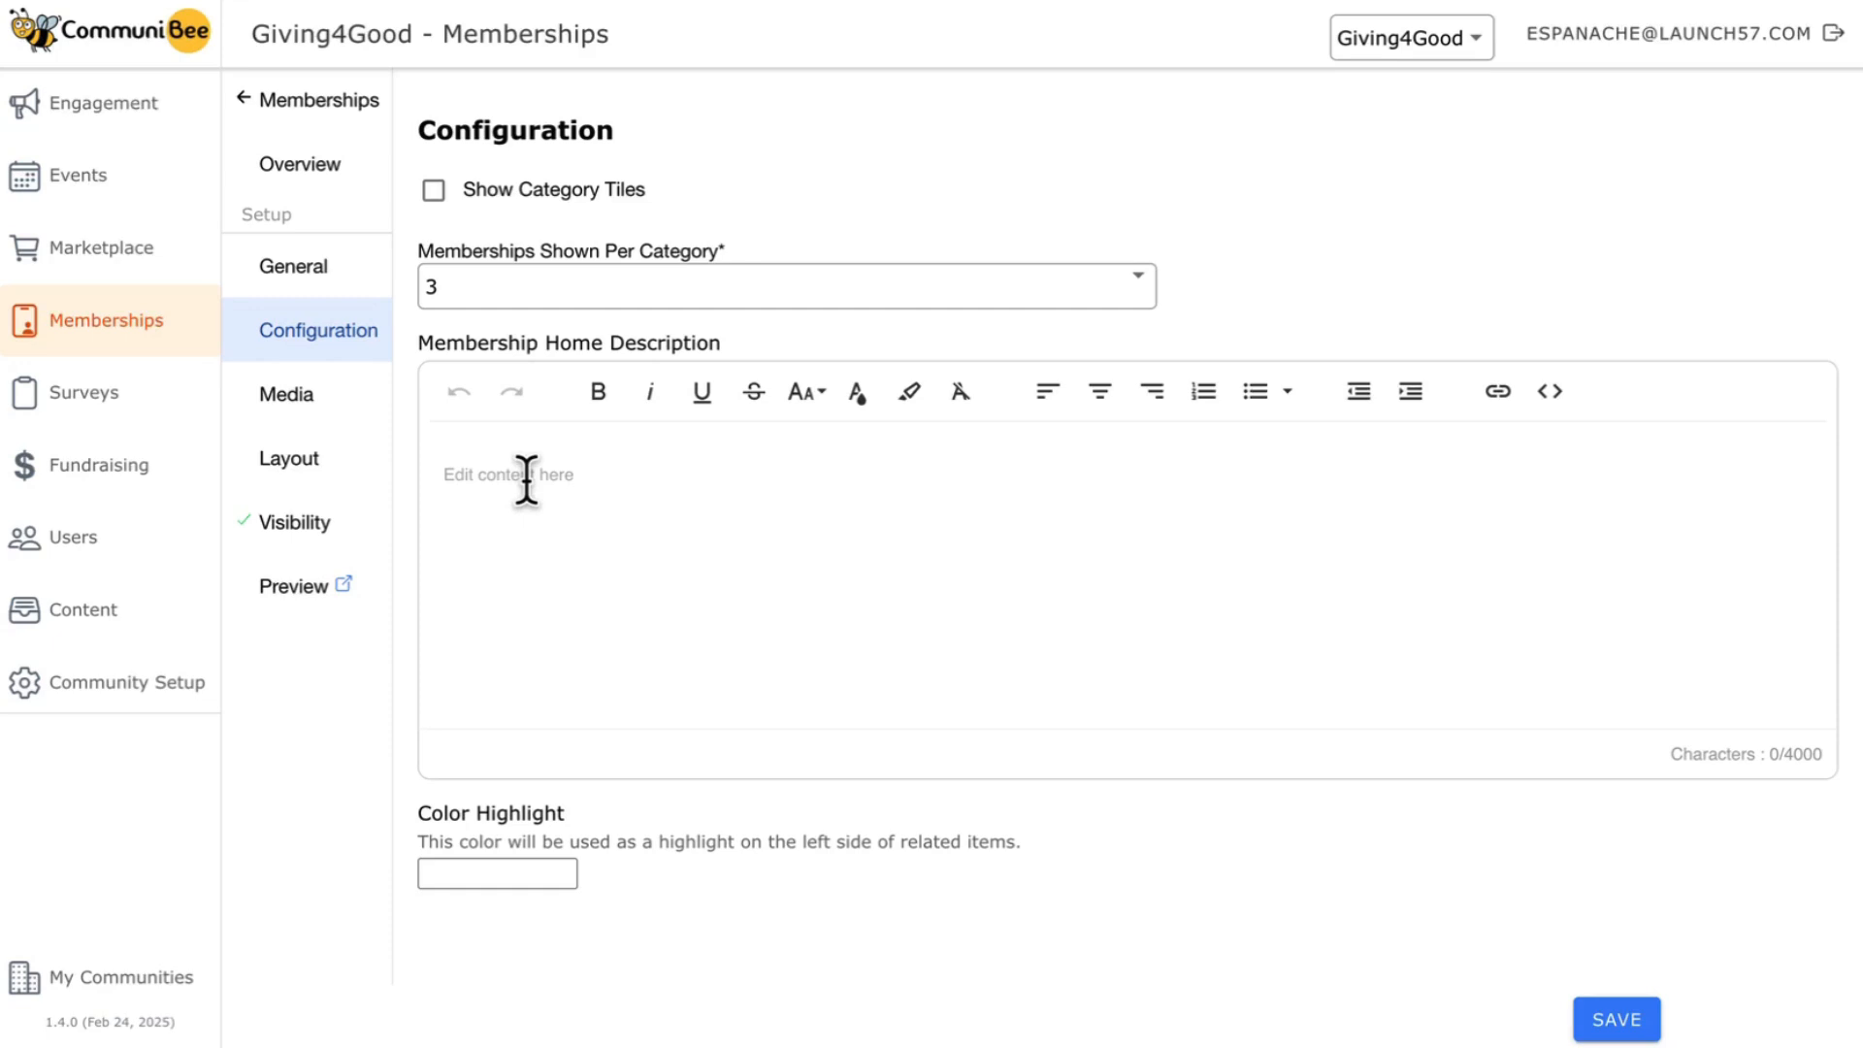
{"action": "key", "text": "ctrl+v"}
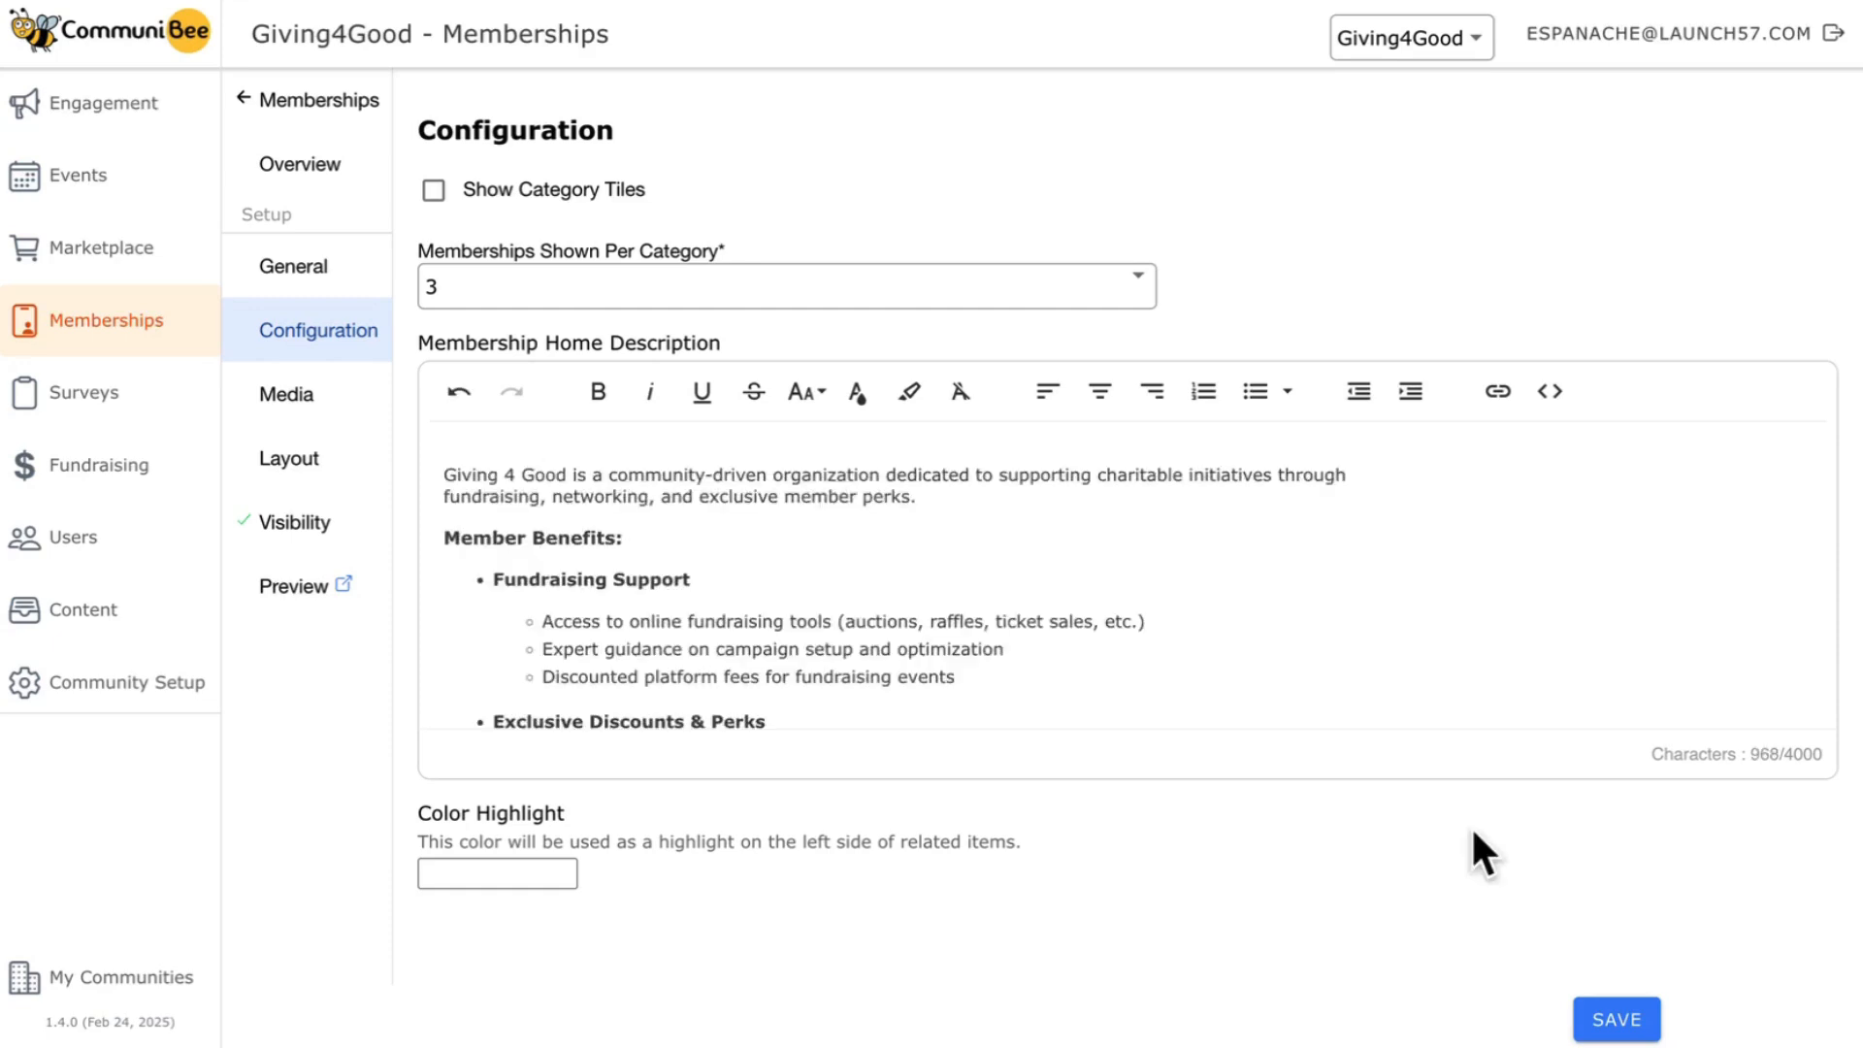
{"action": "left_click", "coordinate": [1617, 1019]}
- Try out the media position options for the membership home page, ending with Media Full Width At Top
{"action": "left_click", "coordinate": [287, 416]}
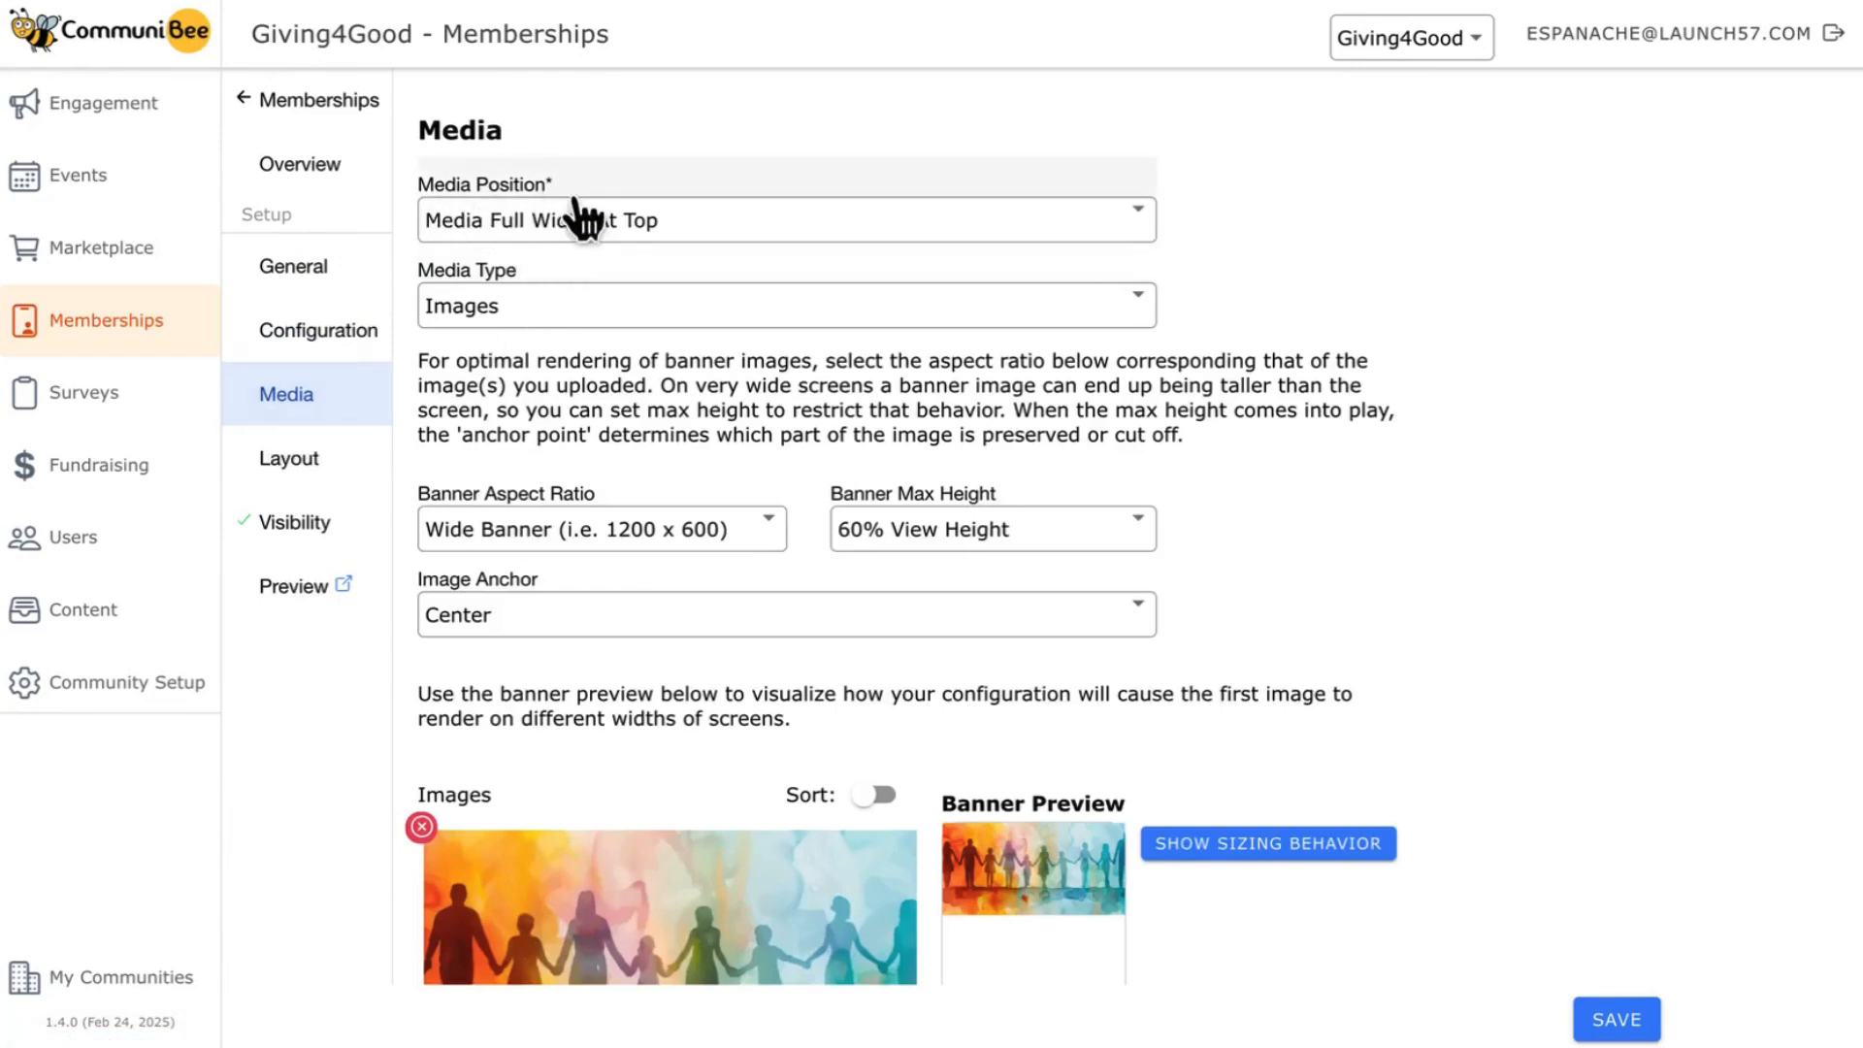
{"action": "left_click", "coordinate": [679, 219]}
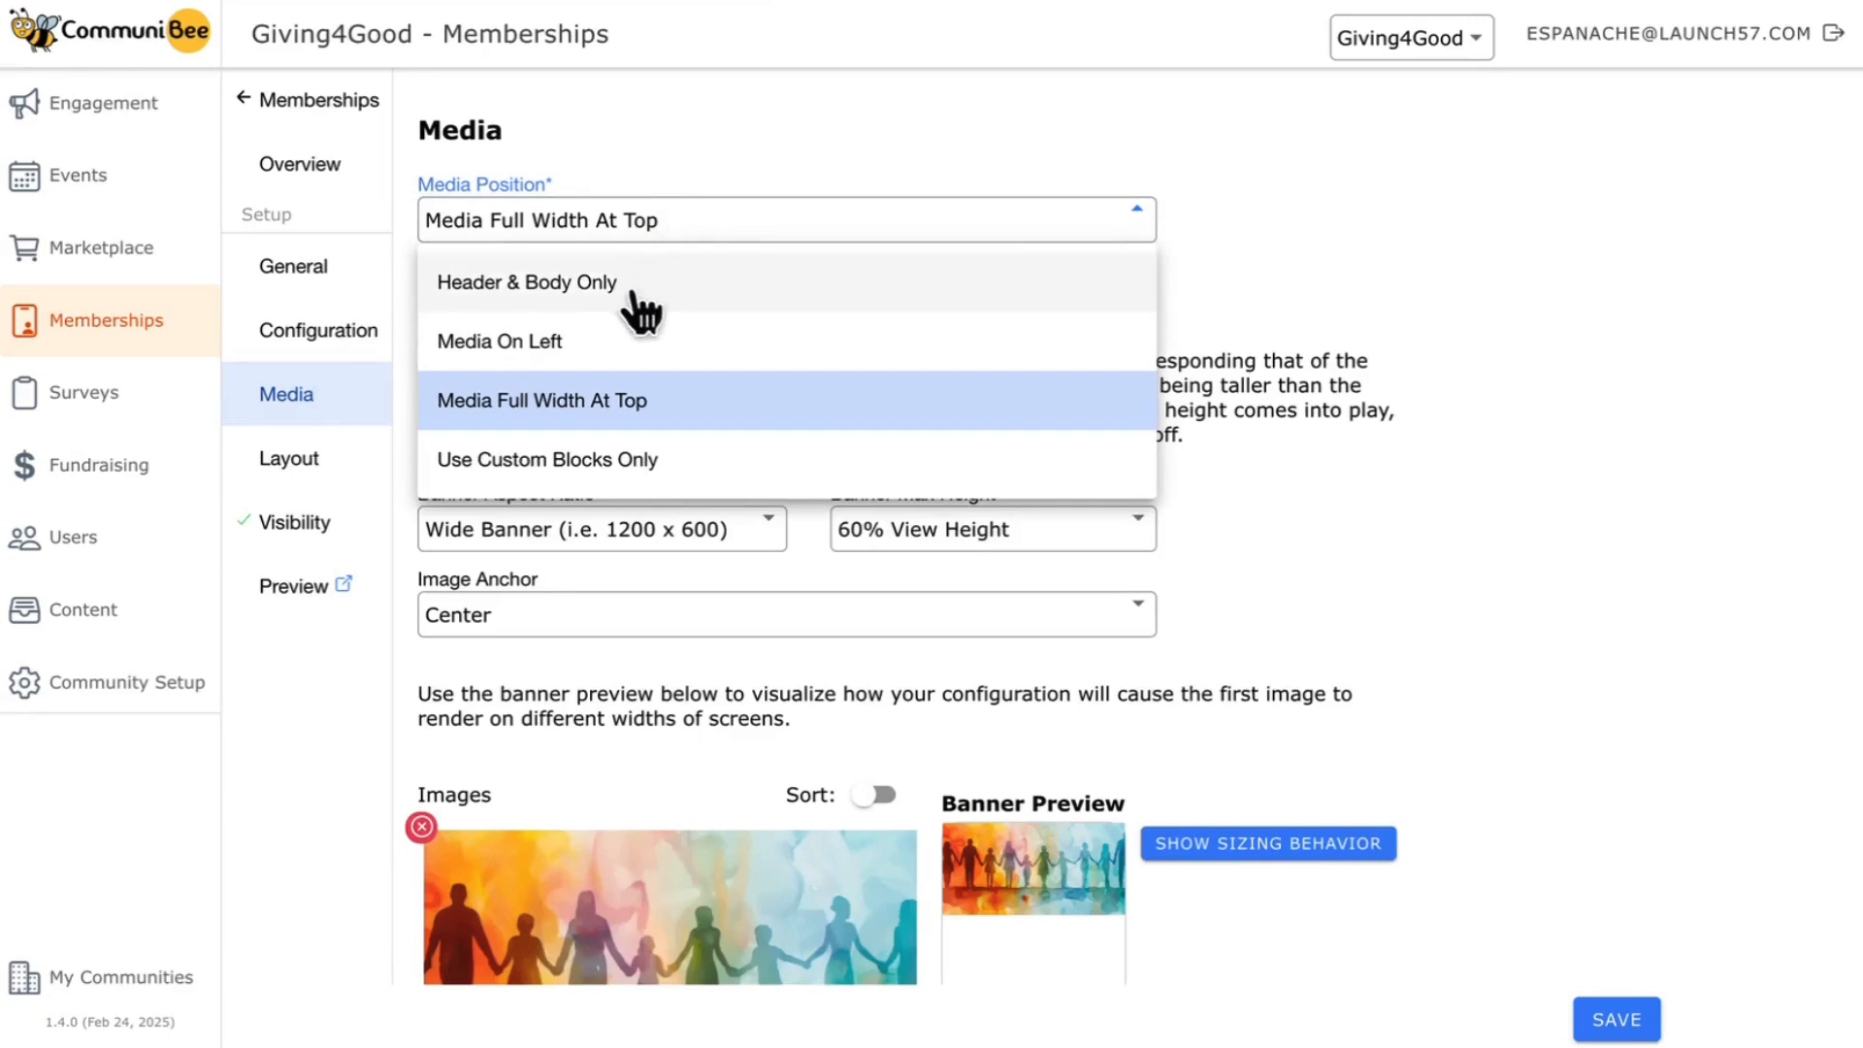
{"action": "left_click", "coordinate": [565, 296]}
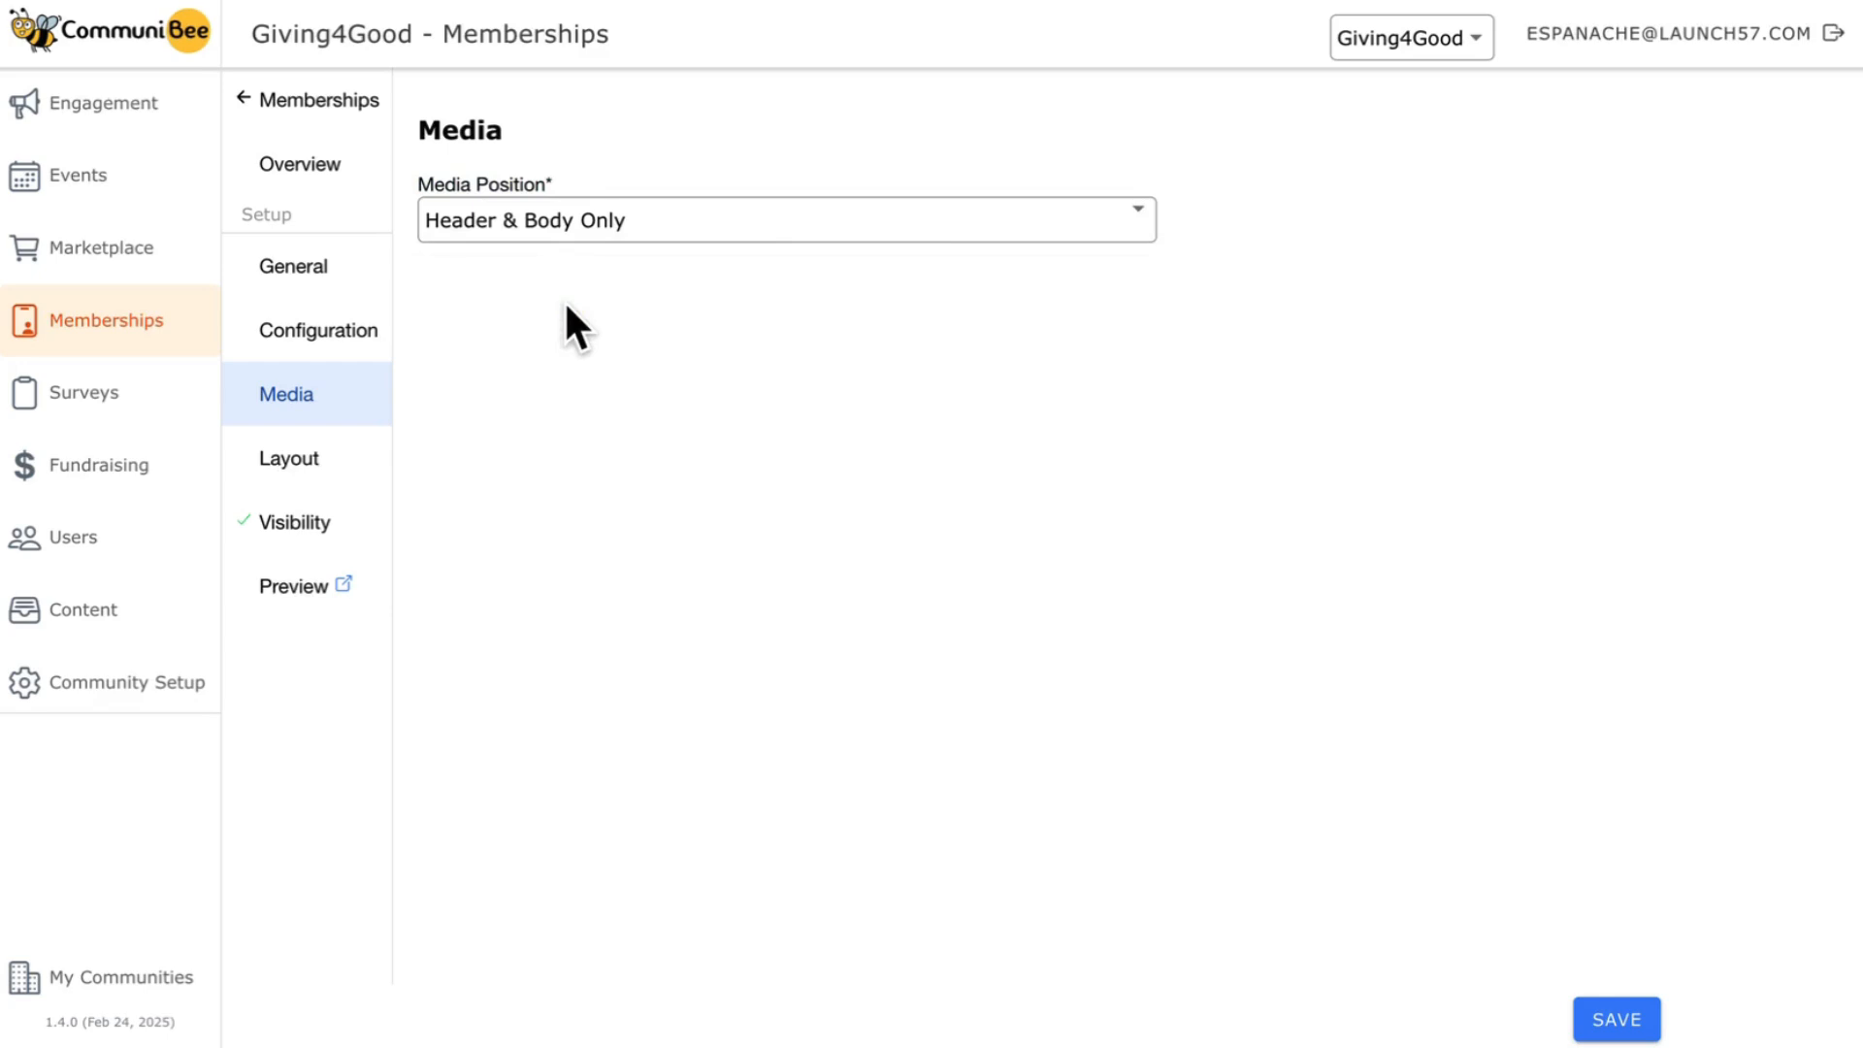
{"action": "left_click", "coordinate": [636, 226]}
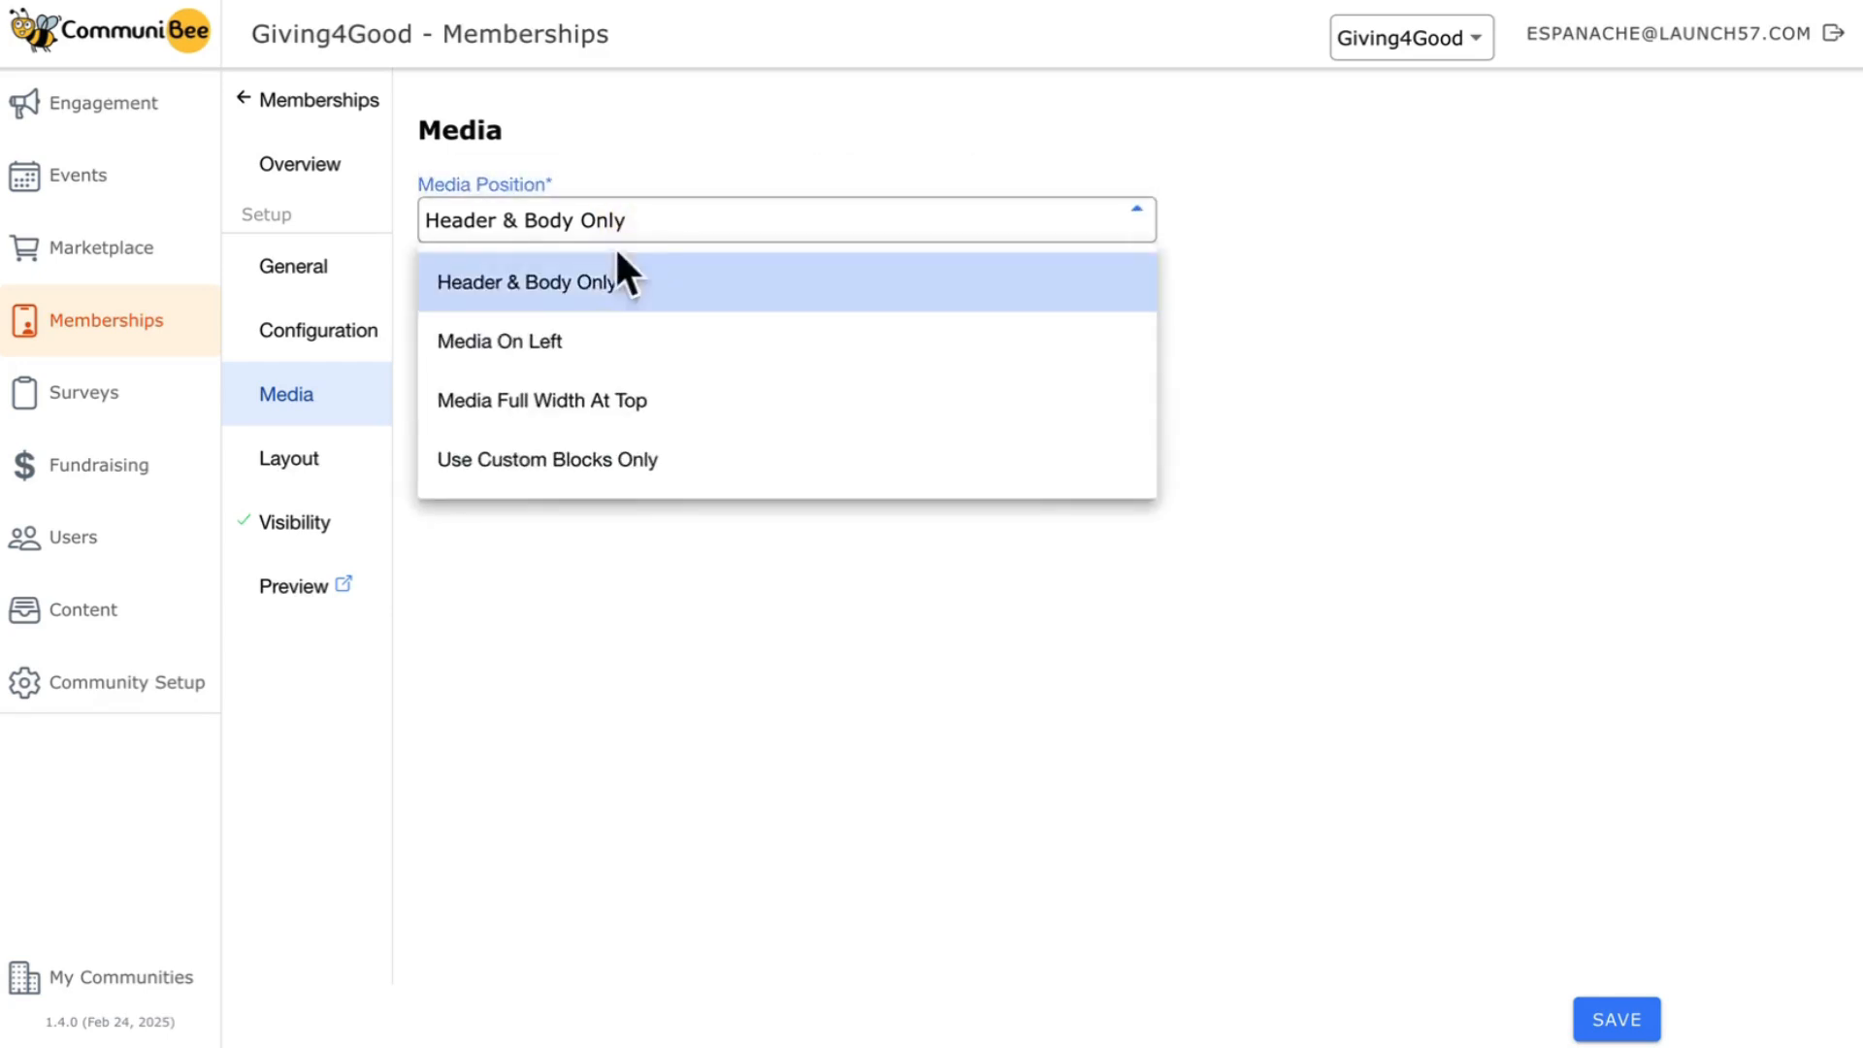
{"action": "left_click", "coordinate": [573, 349]}
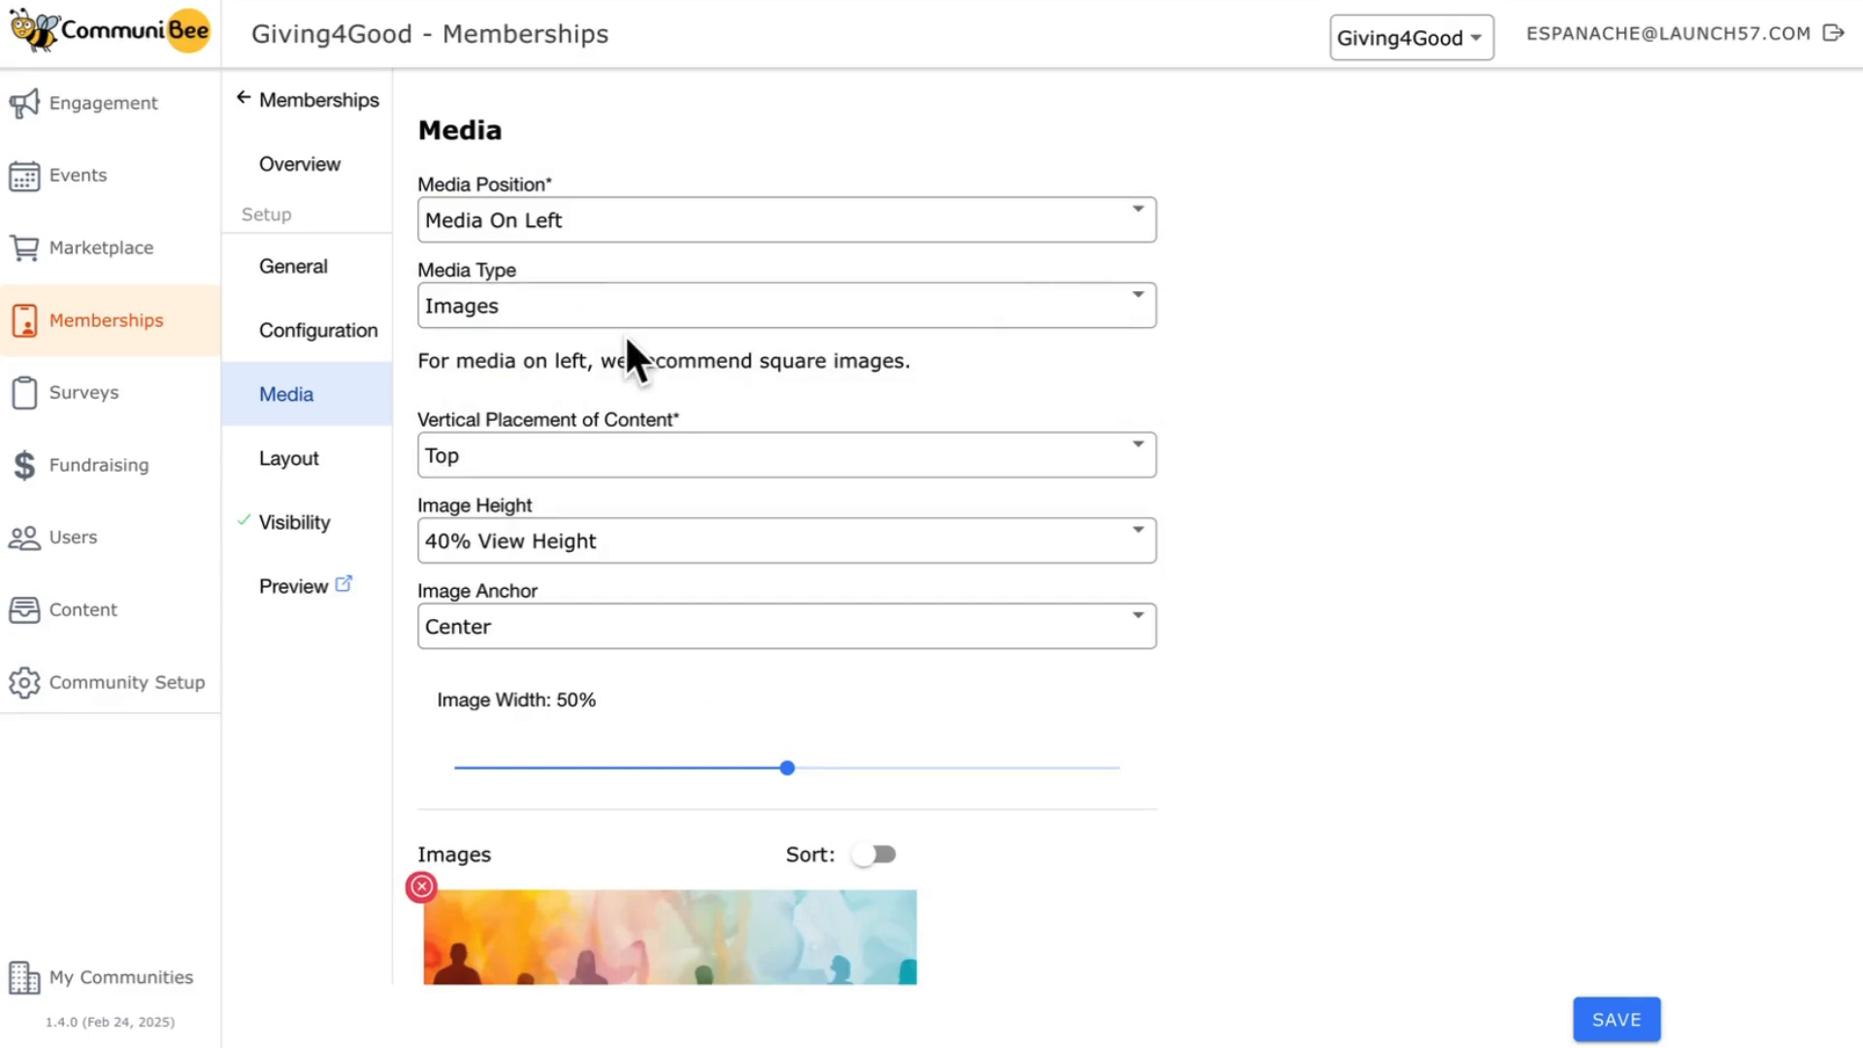
{"action": "left_click", "coordinate": [621, 221]}
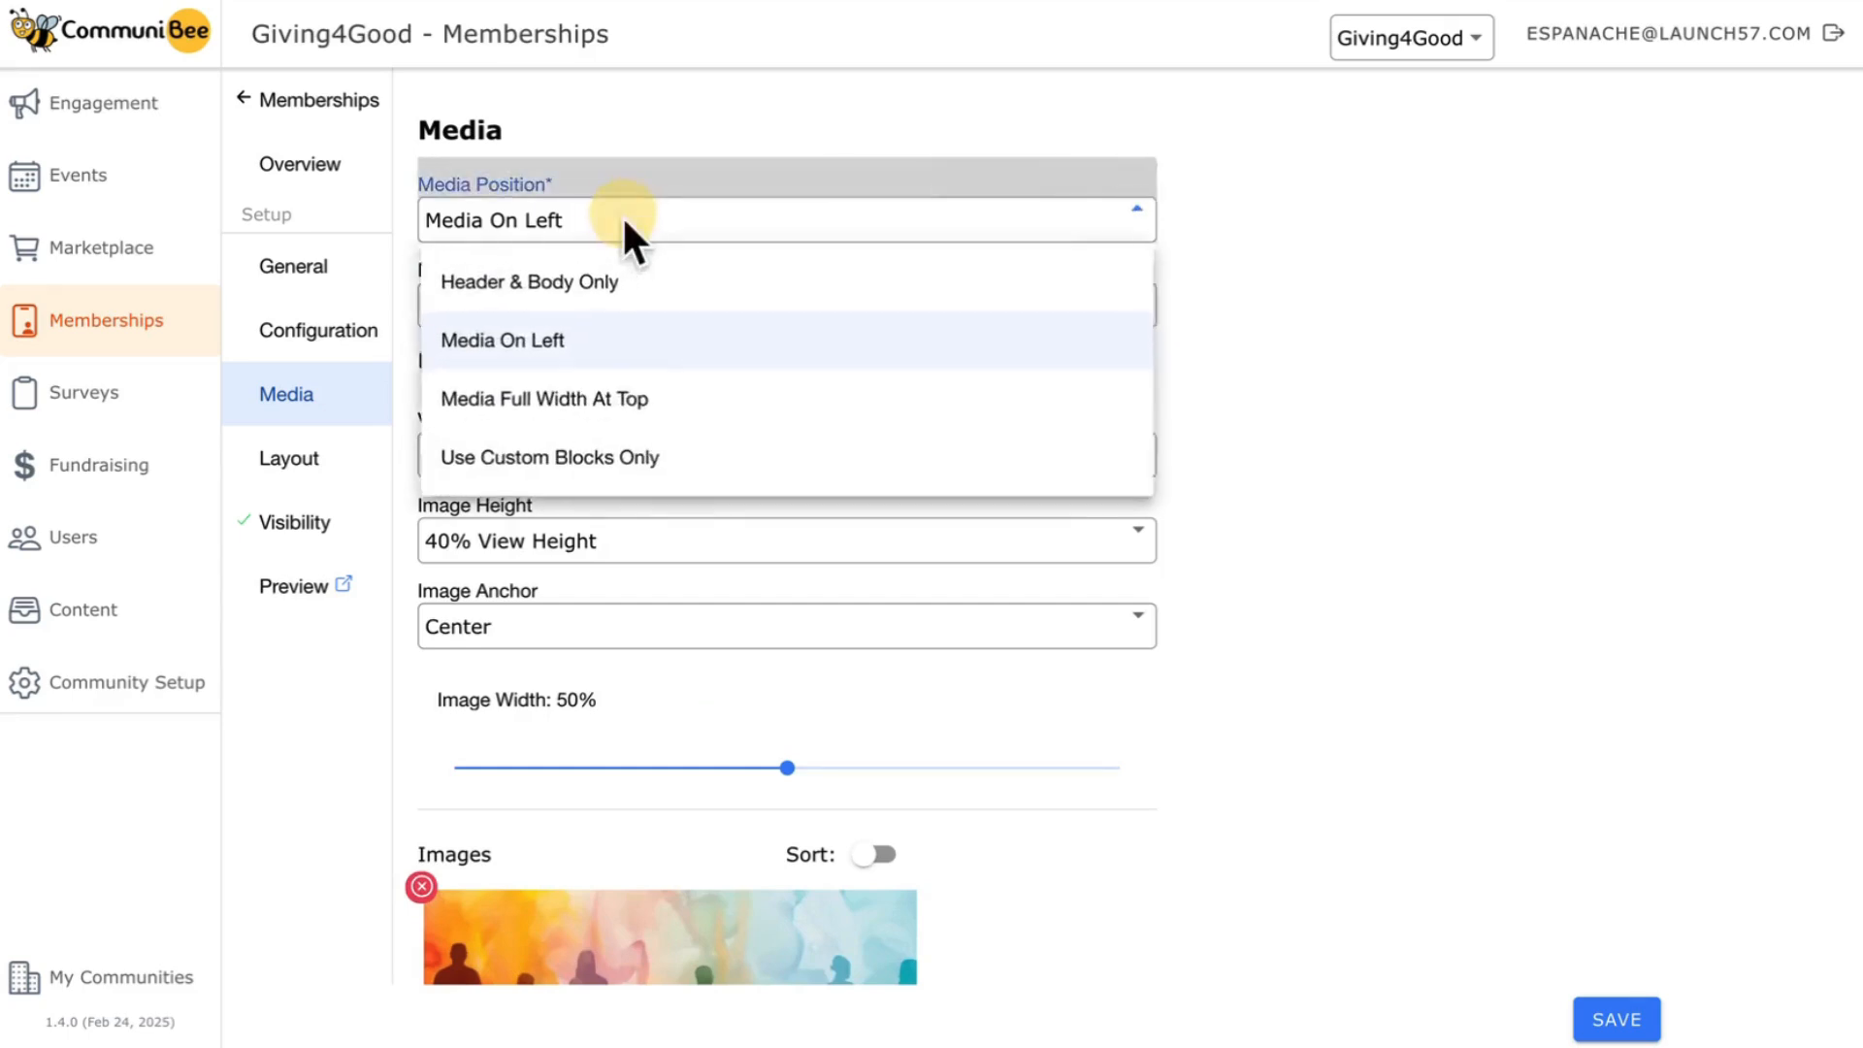
{"action": "left_click", "coordinate": [572, 417]}
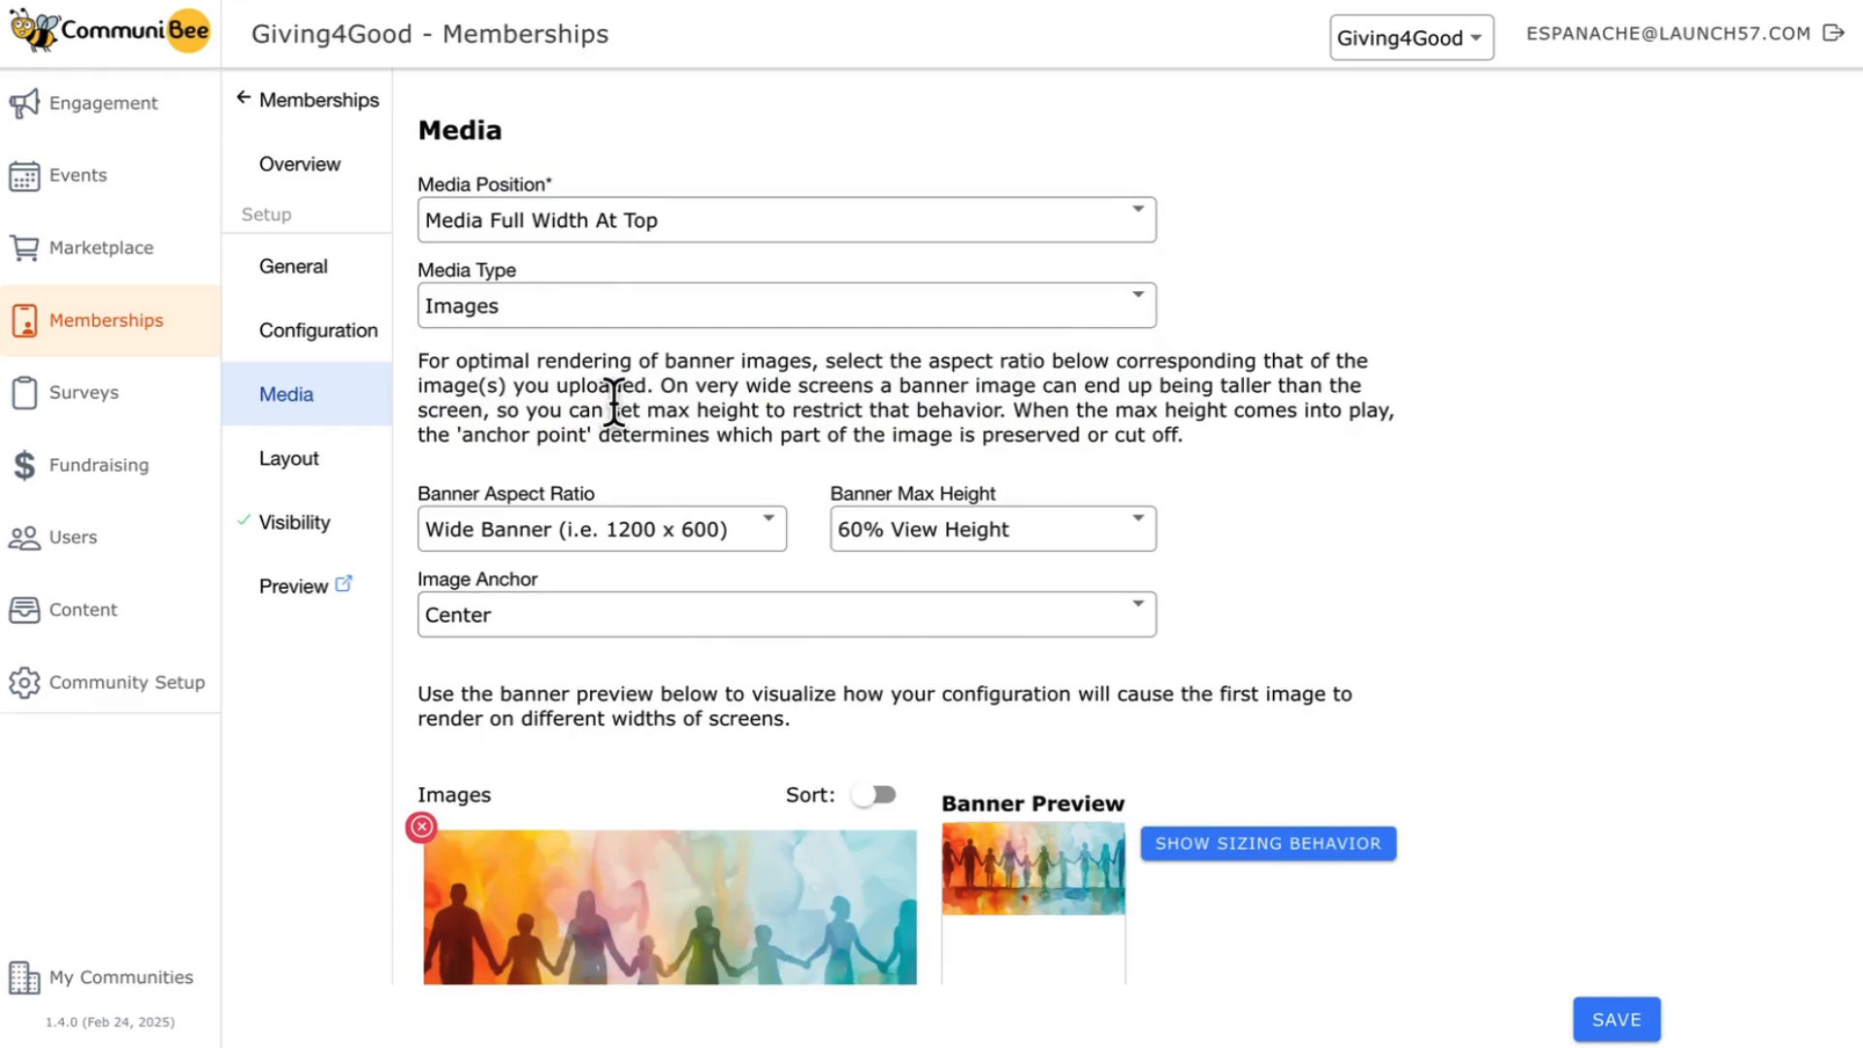
{"action": "left_click", "coordinate": [645, 227]}
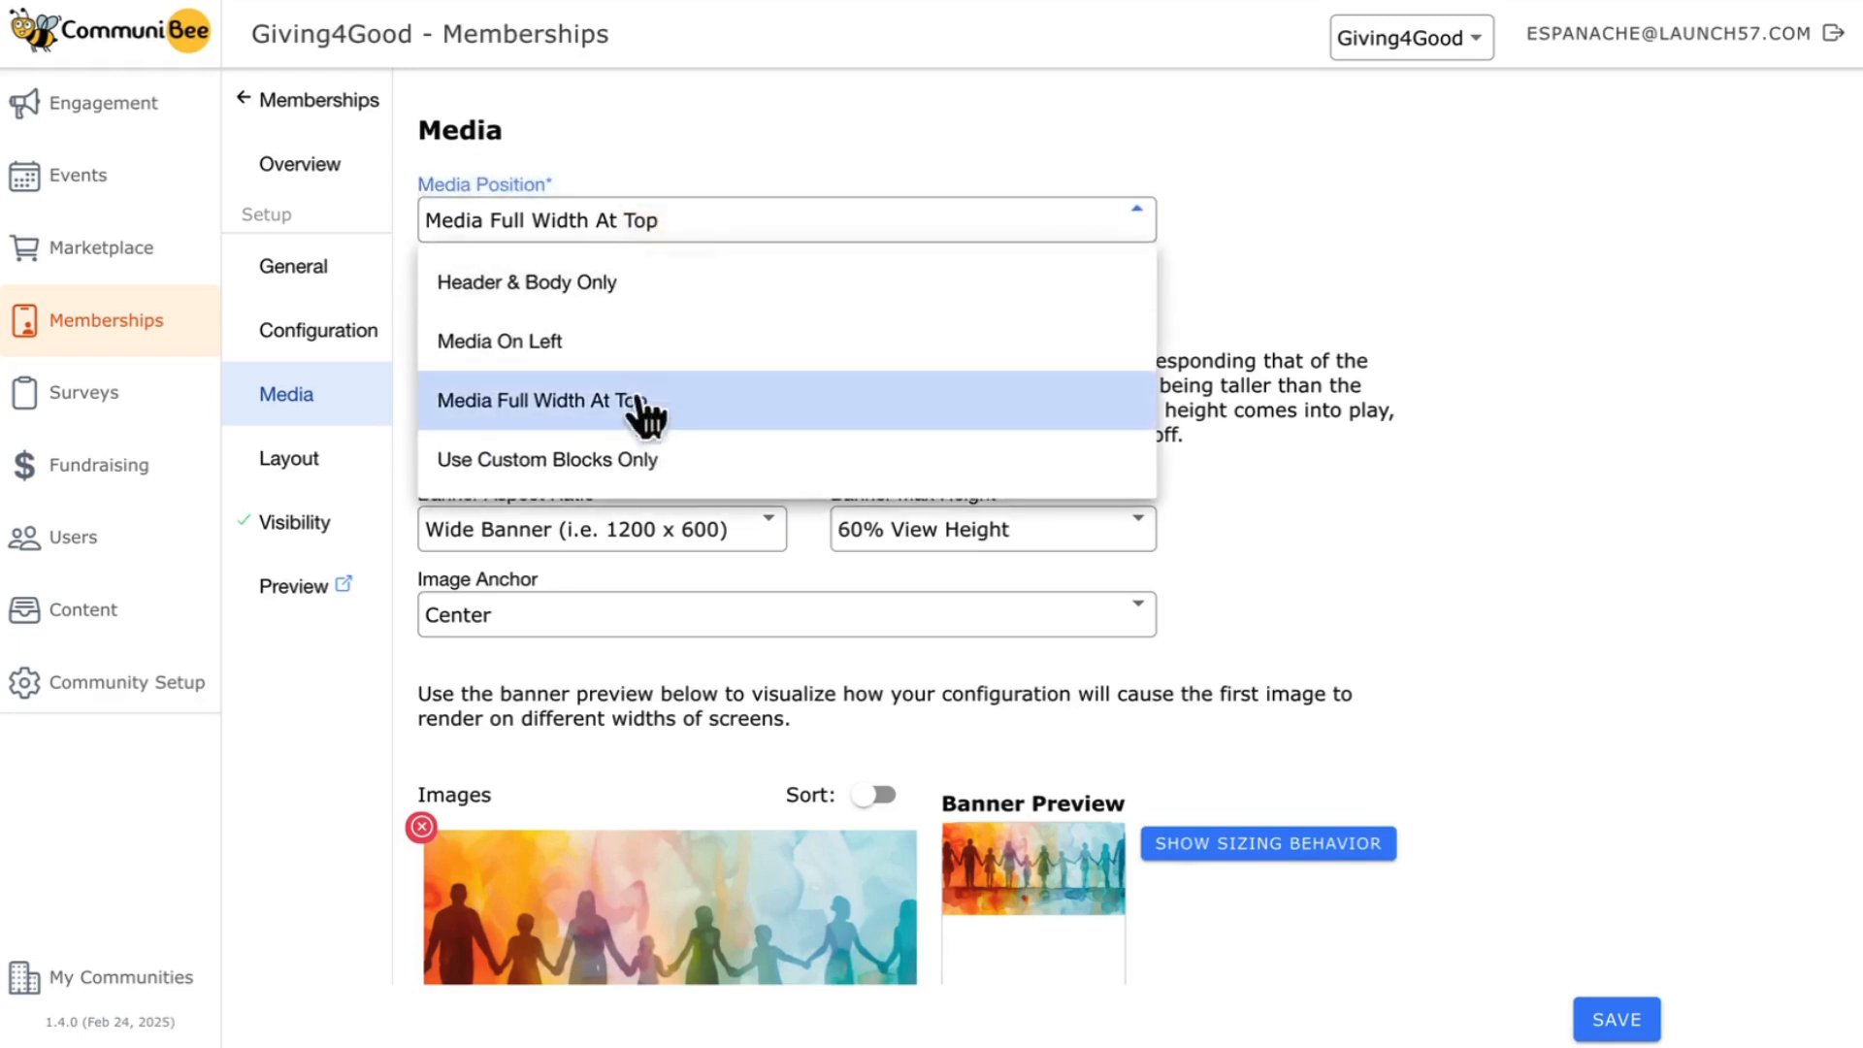
{"action": "left_click", "coordinate": [597, 474]}
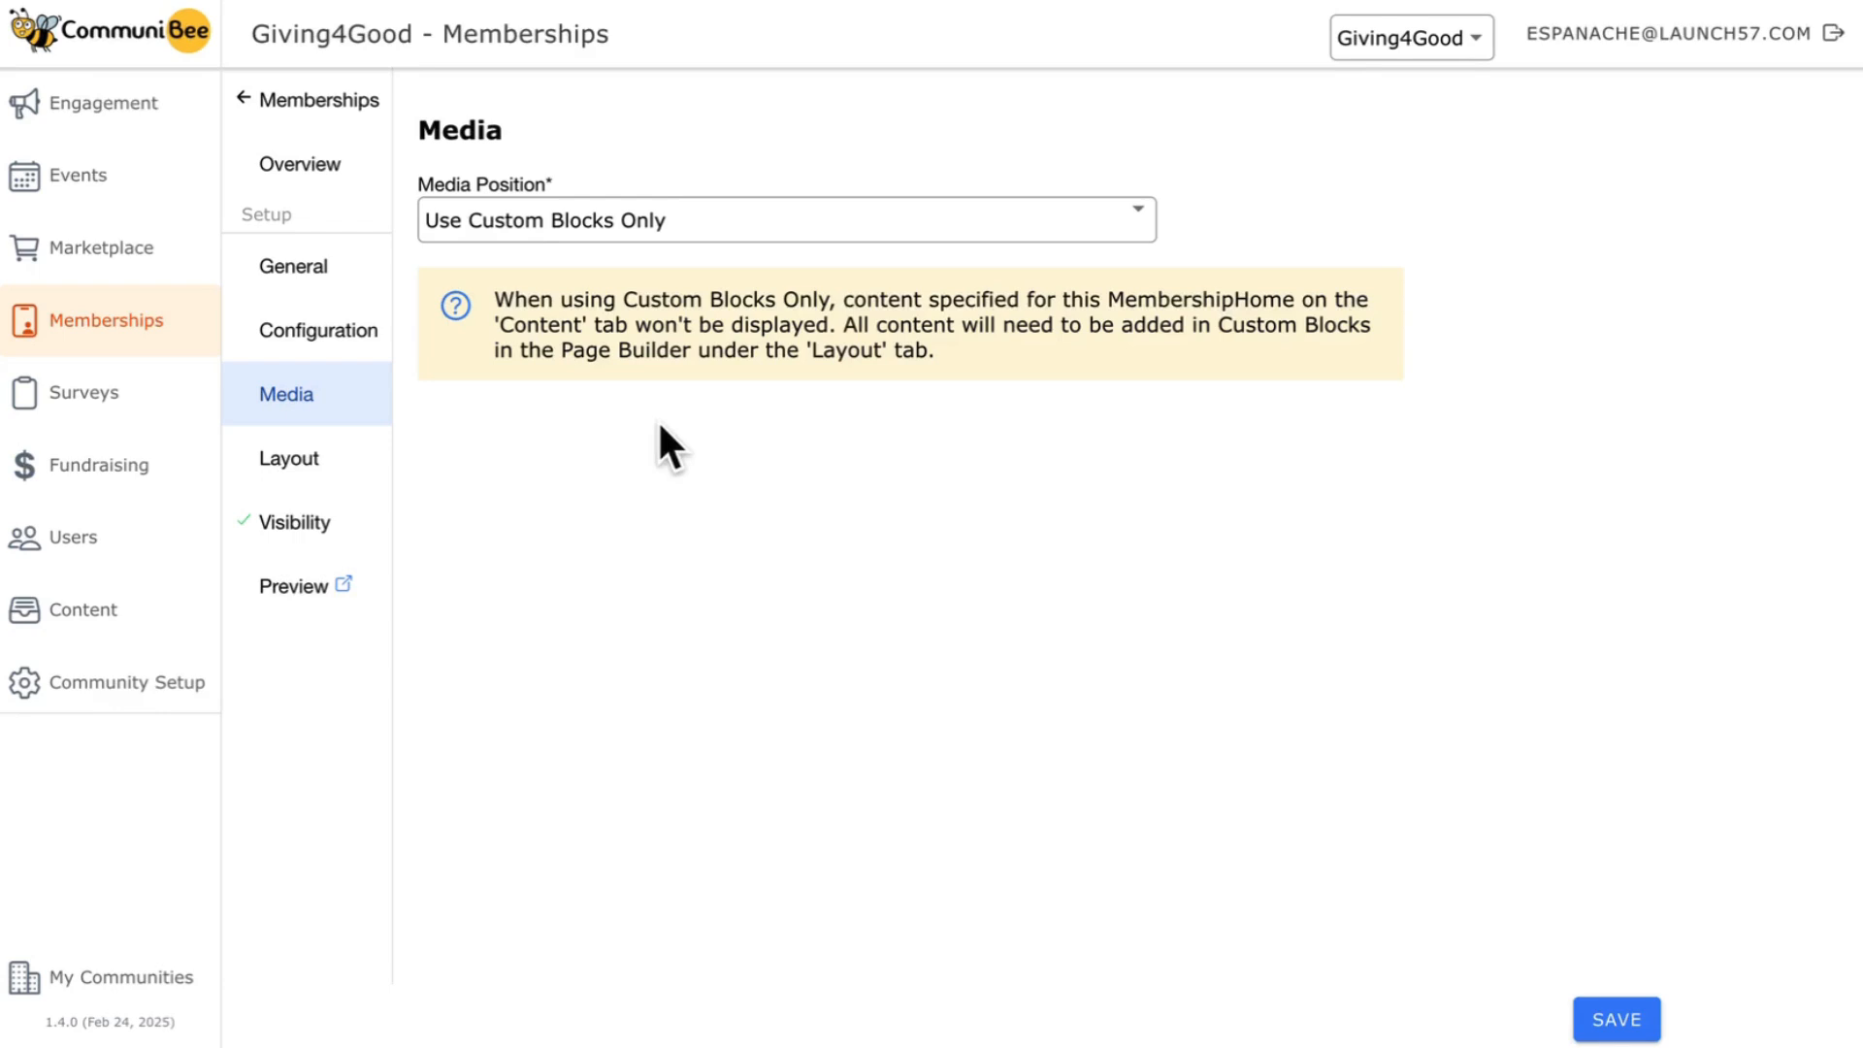
{"action": "left_click", "coordinate": [733, 237]}
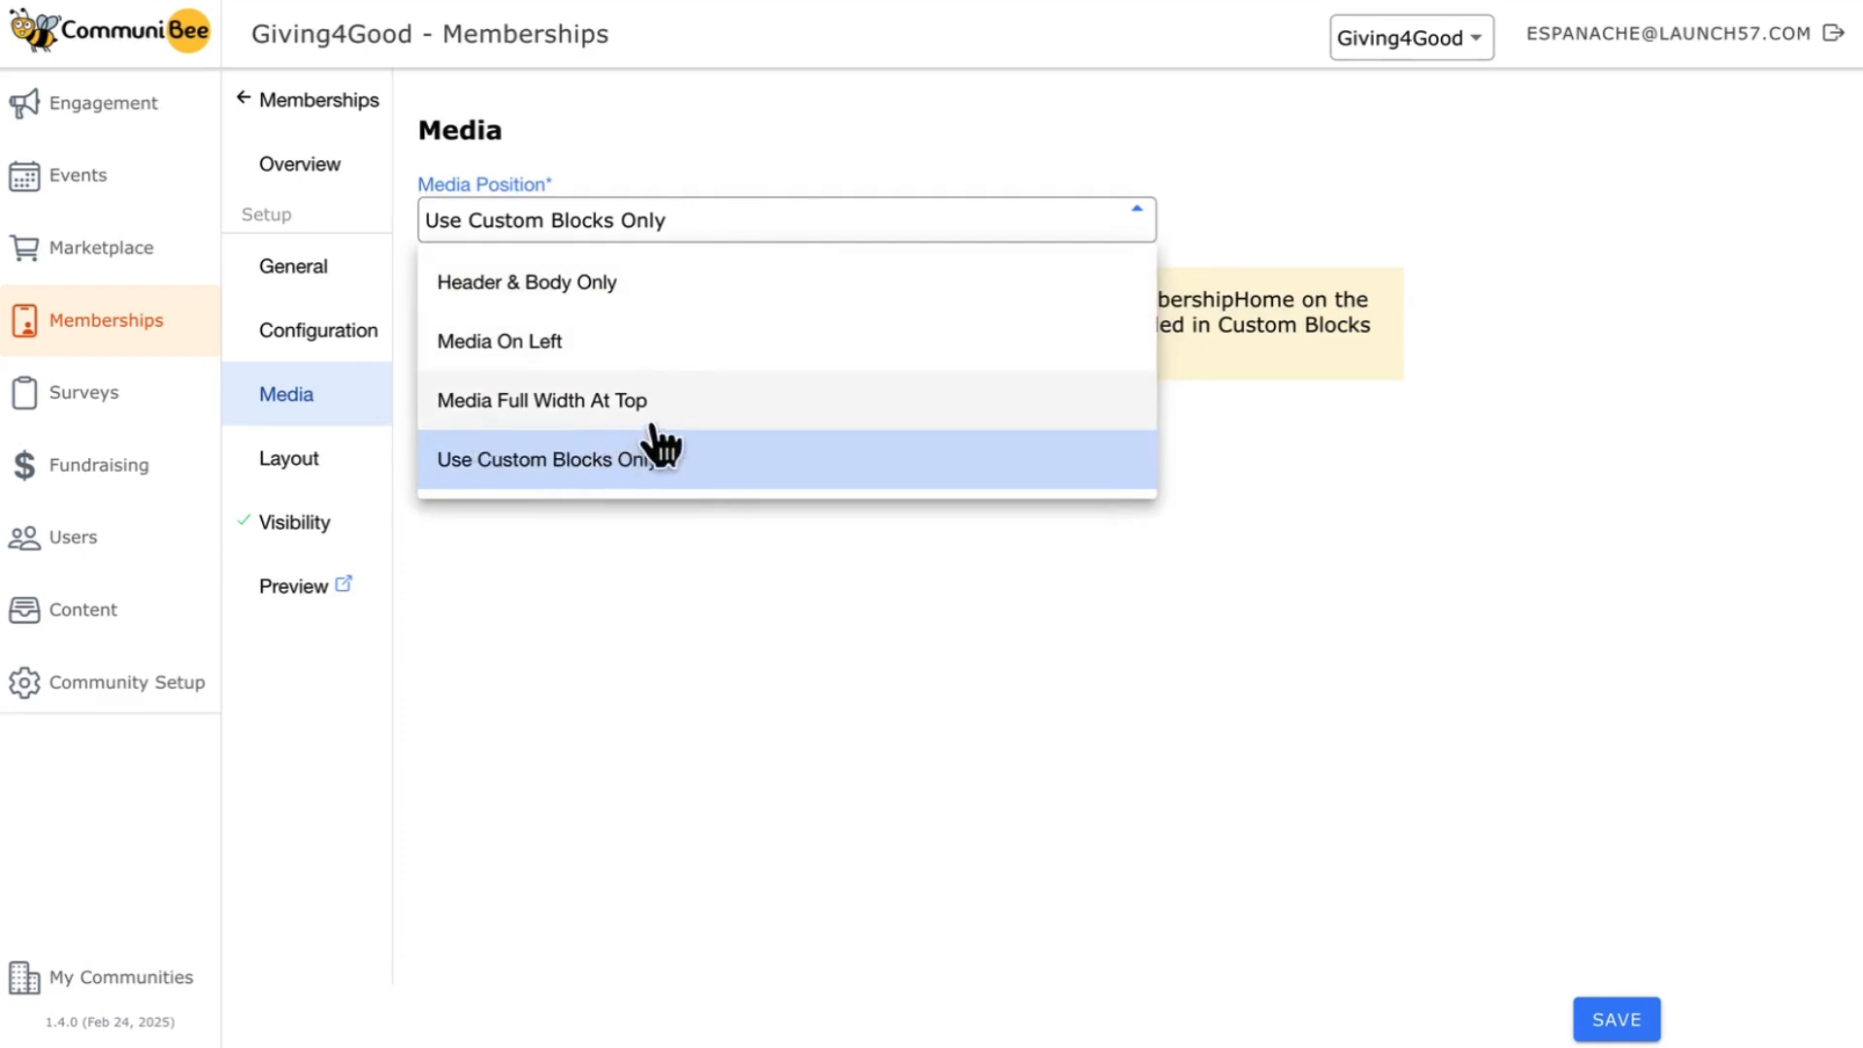
{"action": "left_click", "coordinate": [652, 423]}
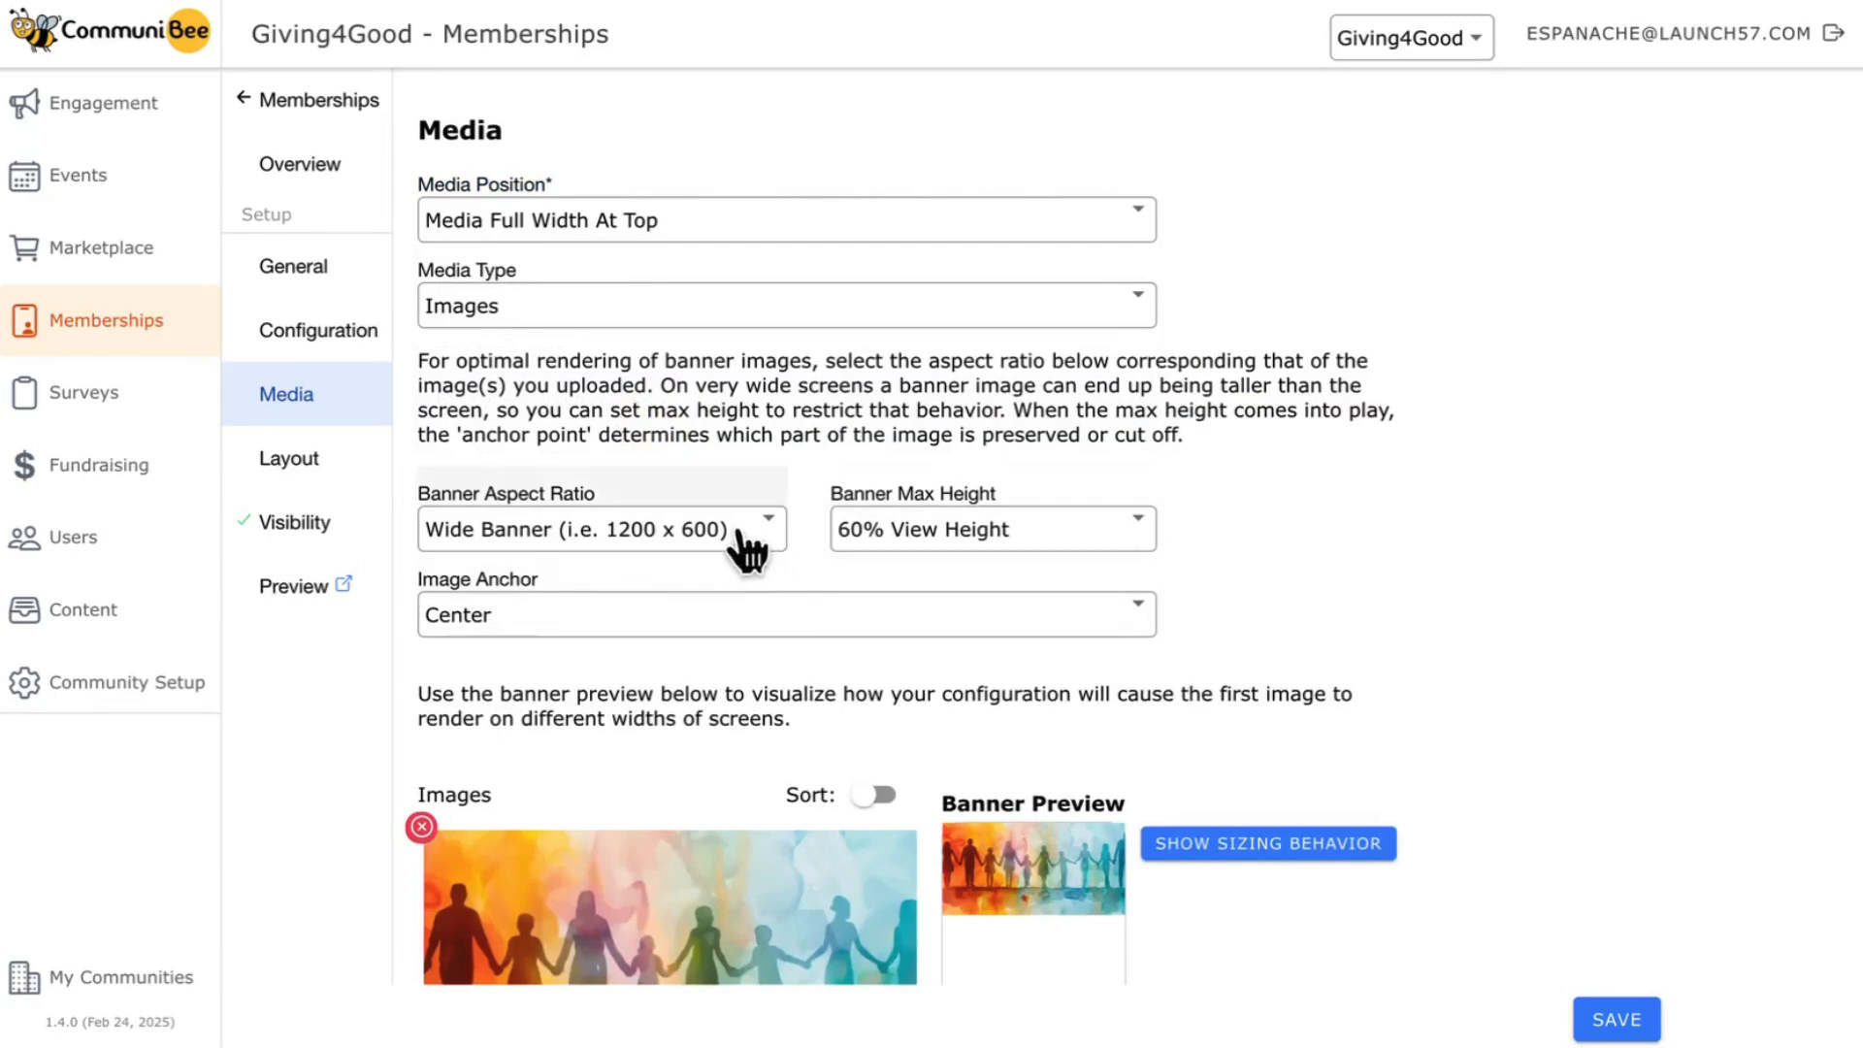
- Set the banner aspect ratio to Wide Banner (i.e. 1200 x 600) and its max height to 50% View Height
{"action": "left_click", "coordinate": [719, 526]}
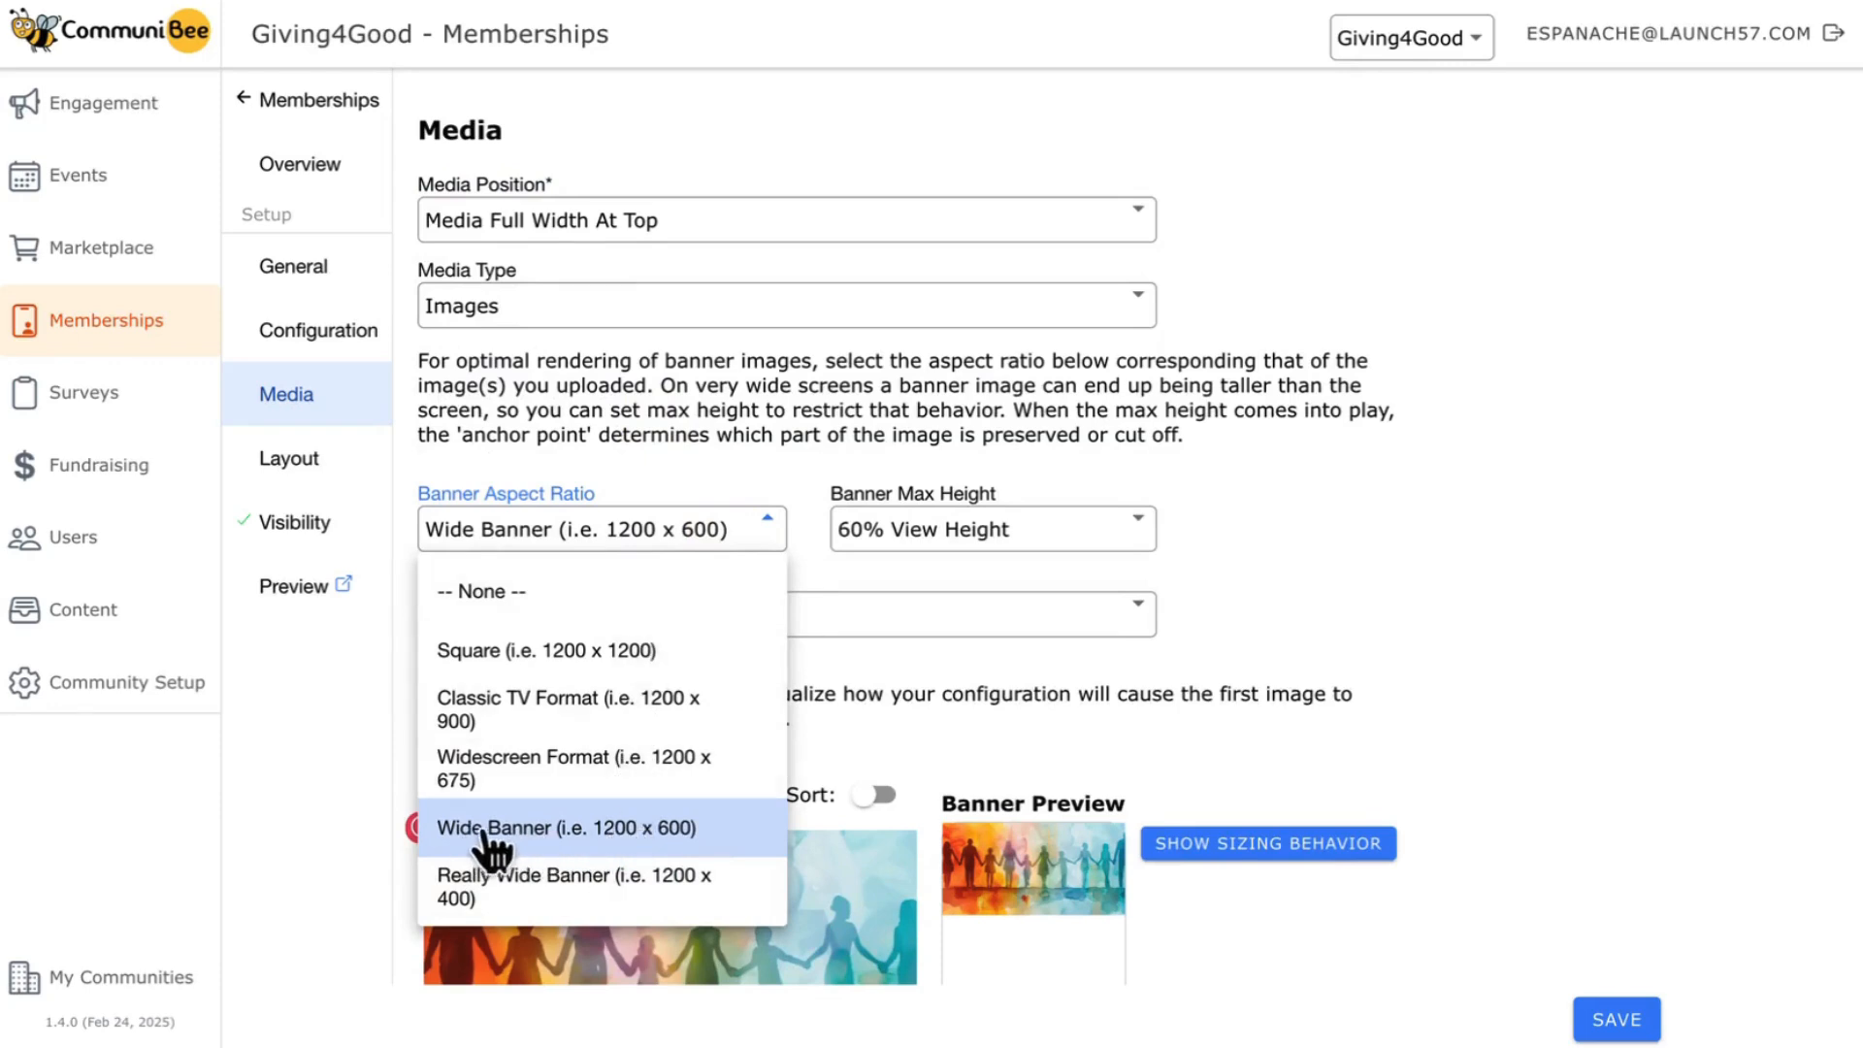
{"action": "left_click", "coordinate": [568, 830]}
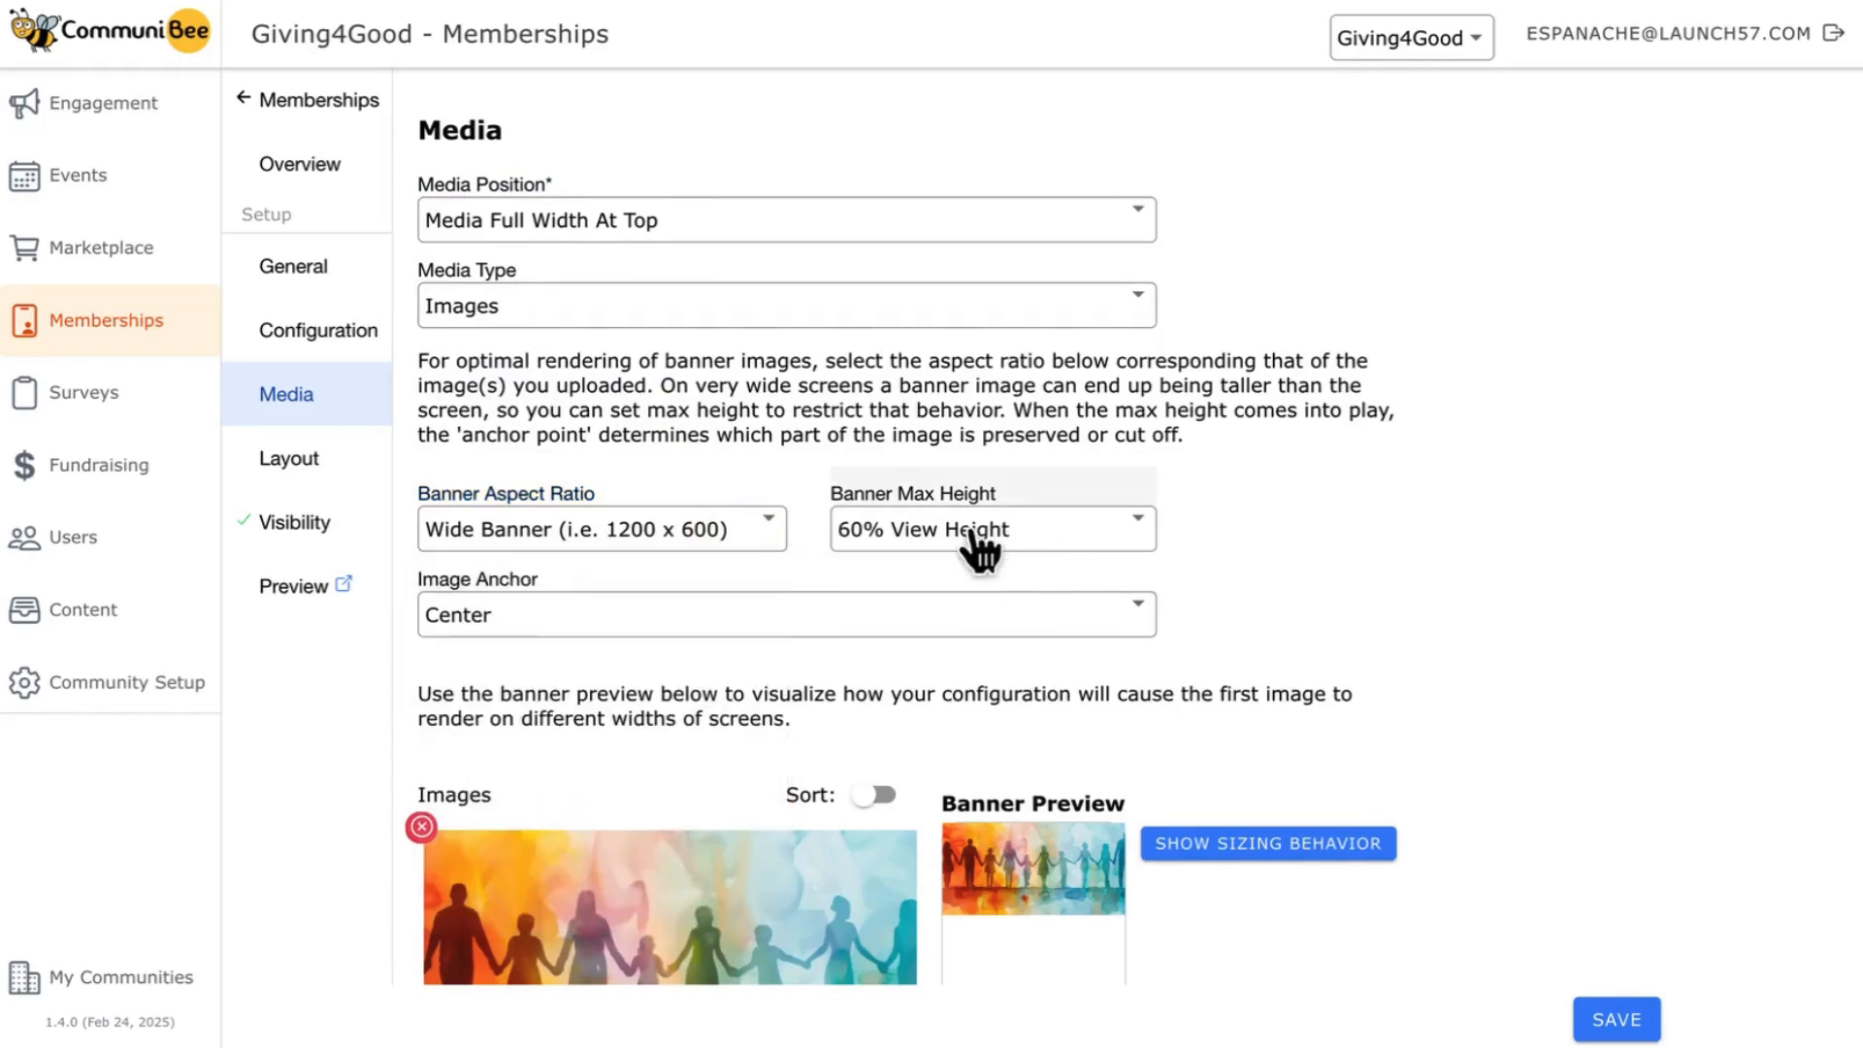
{"action": "left_click", "coordinate": [1009, 532]}
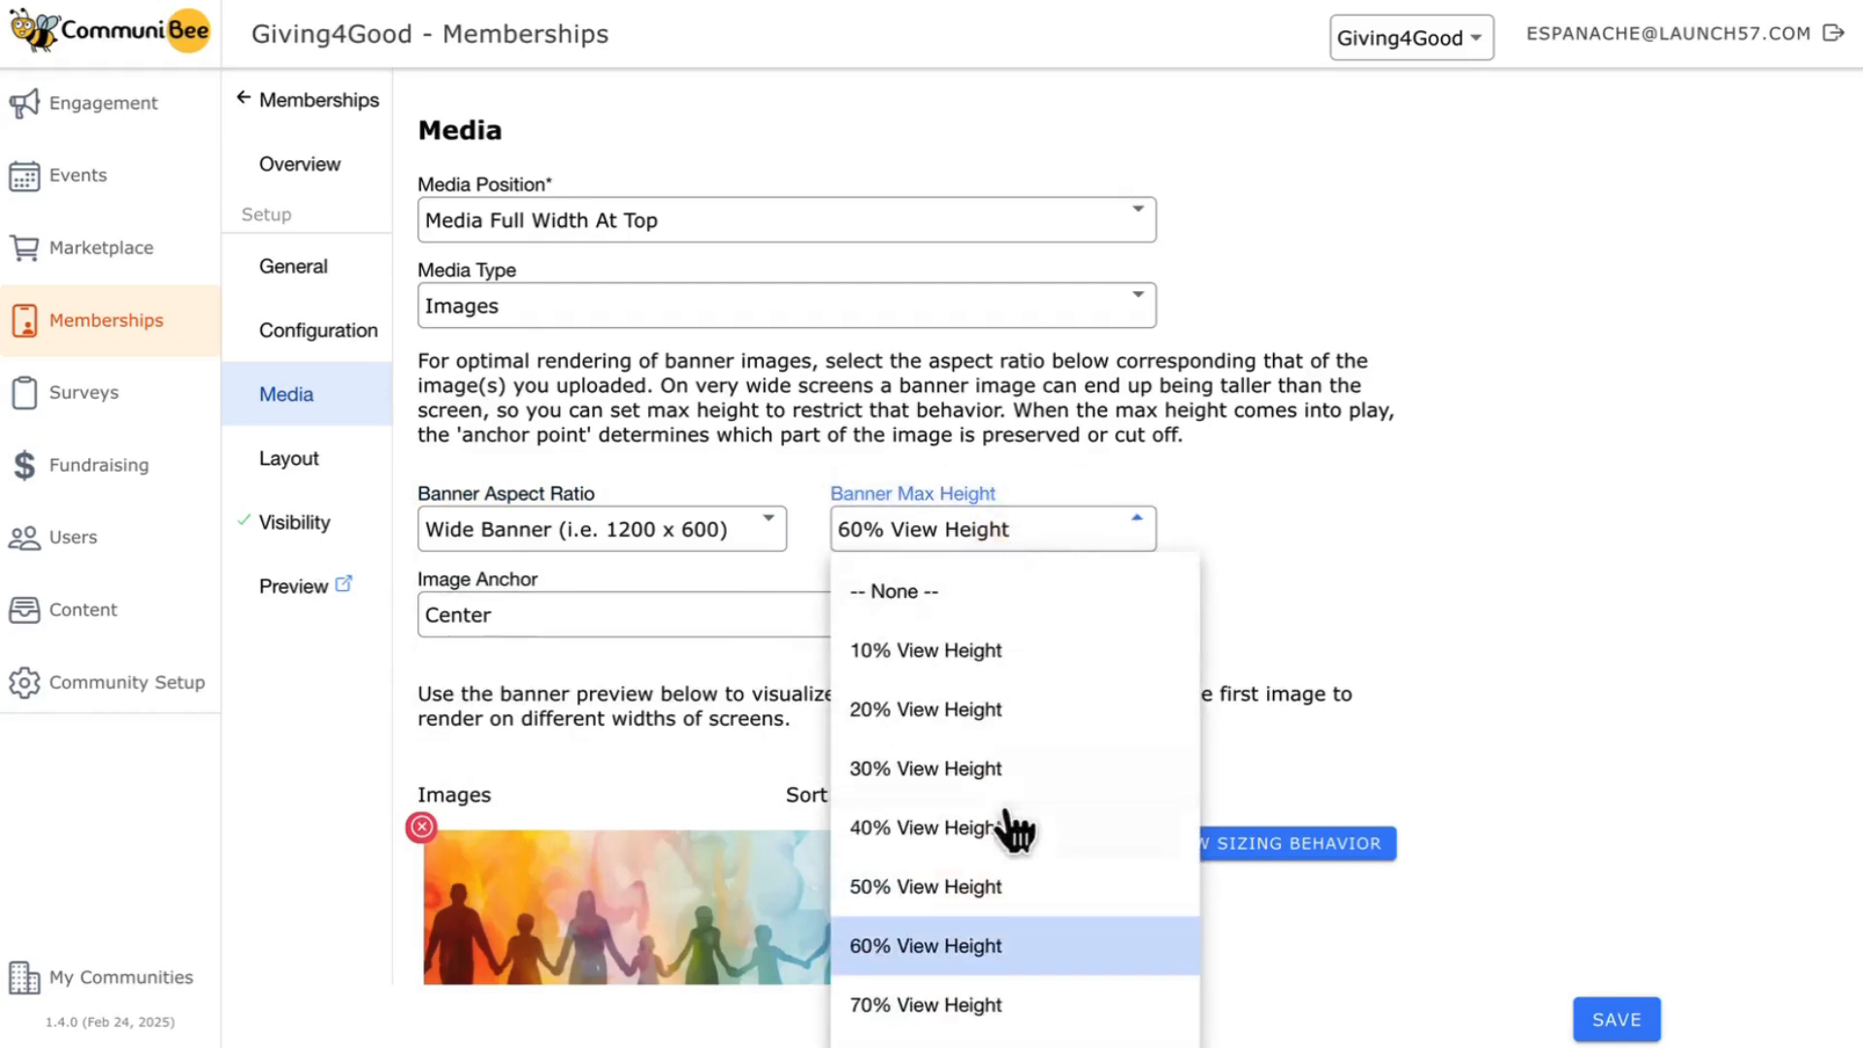
{"action": "left_click", "coordinate": [1014, 893]}
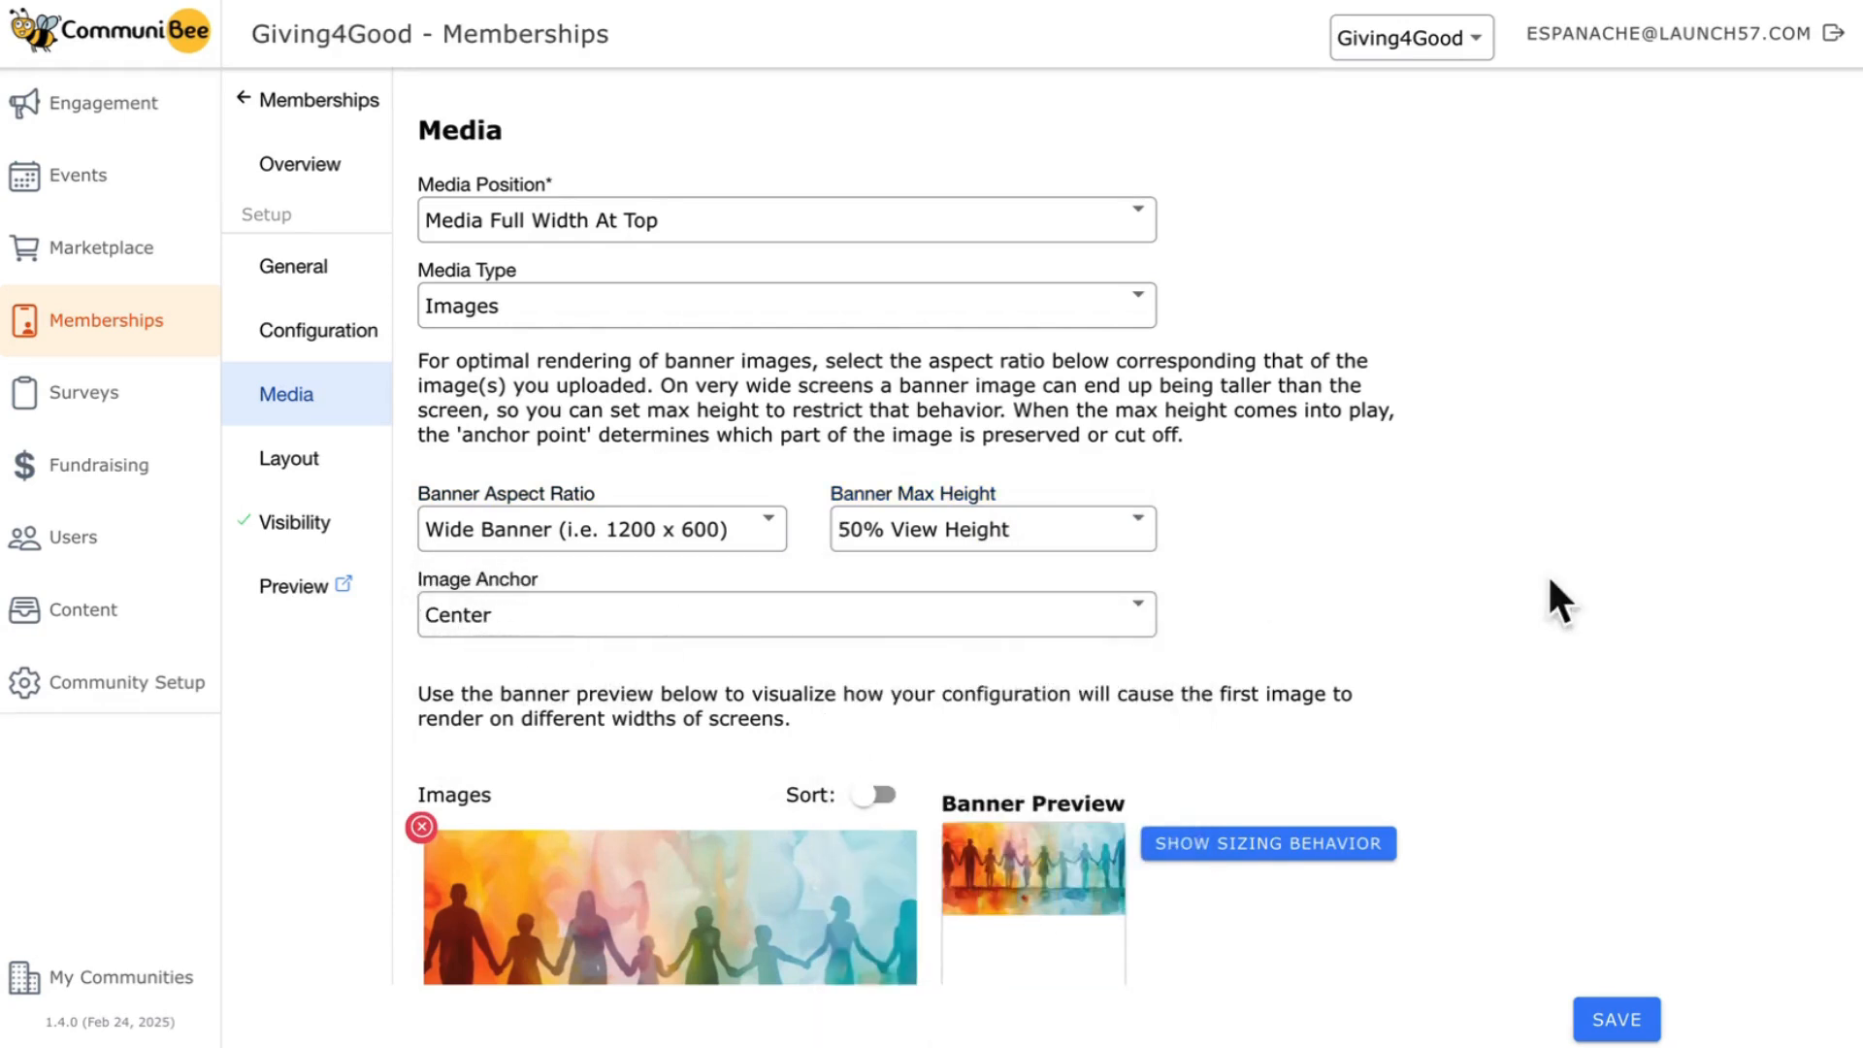
- Review the banner images, run the banner preview's sizing behavior demonstration, and save the media settings
{"action": "scroll", "coordinate": [1609, 608], "scroll_direction": "down", "scroll_amount": 3}
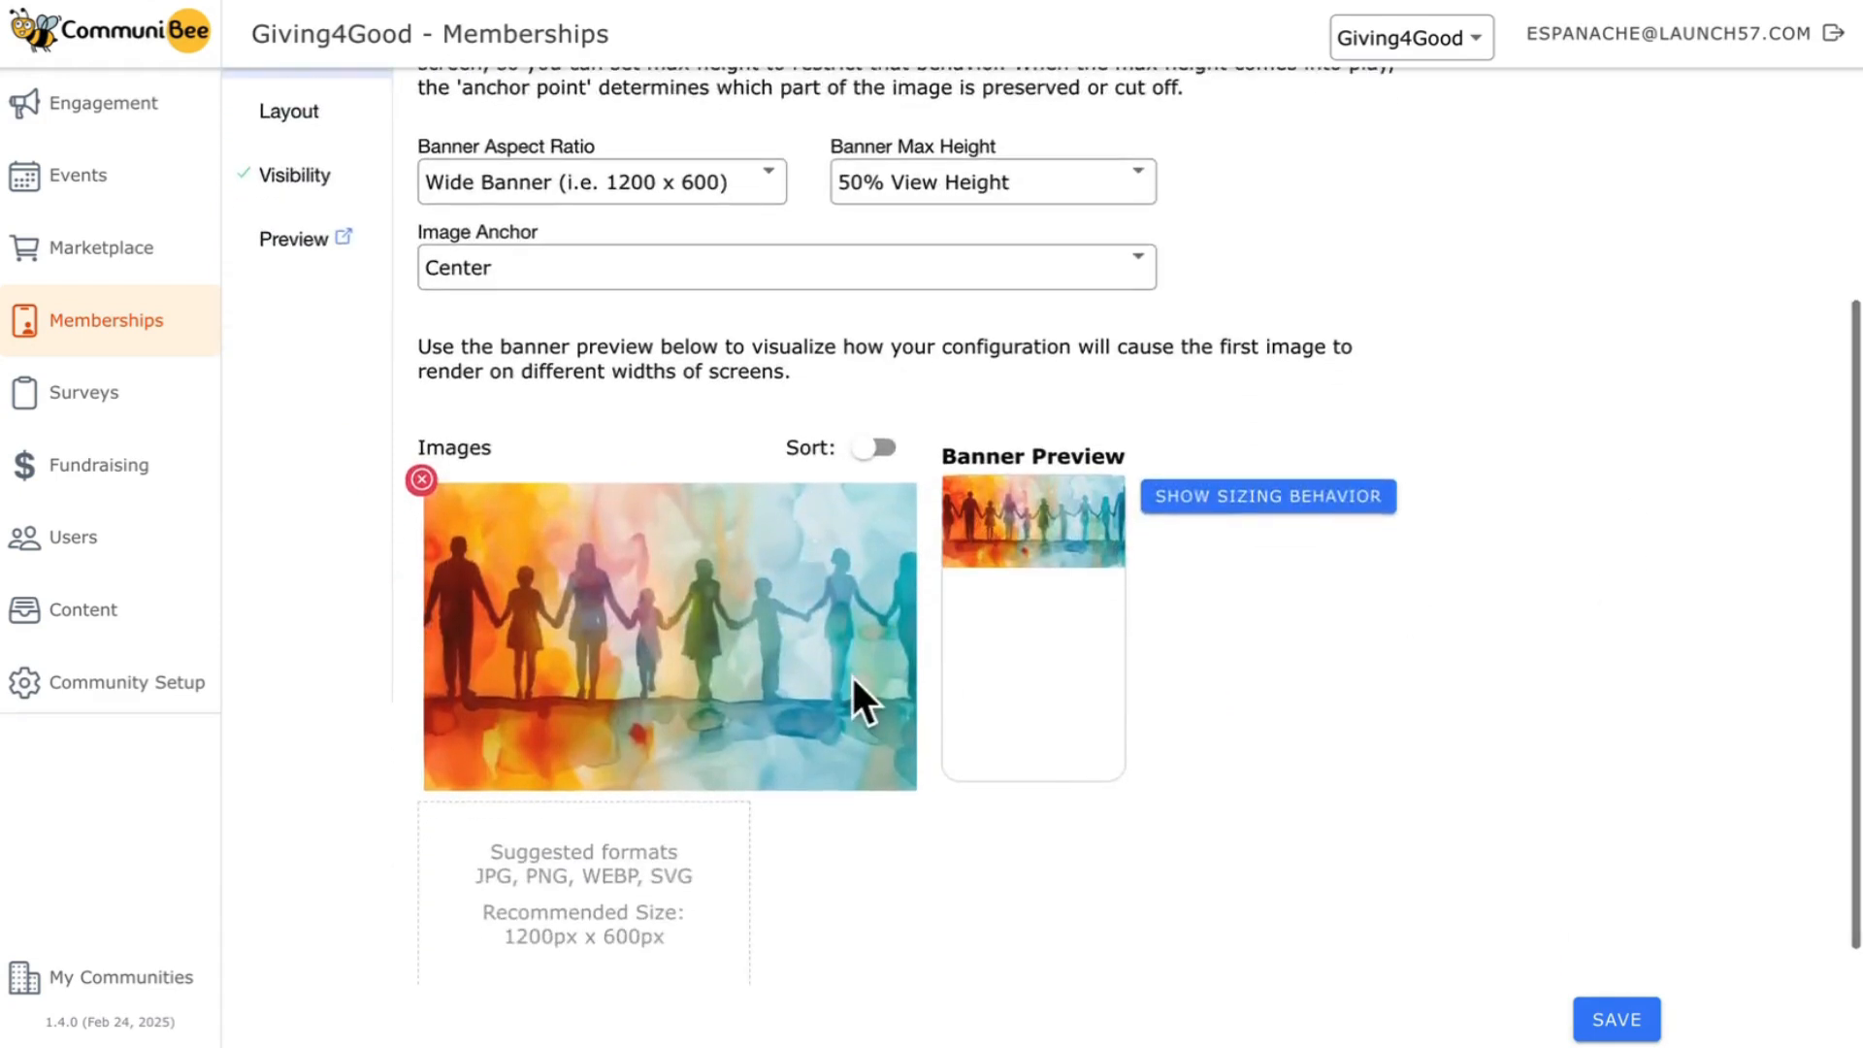
{"action": "scroll", "coordinate": [632, 825], "scroll_direction": "down", "scroll_amount": 1}
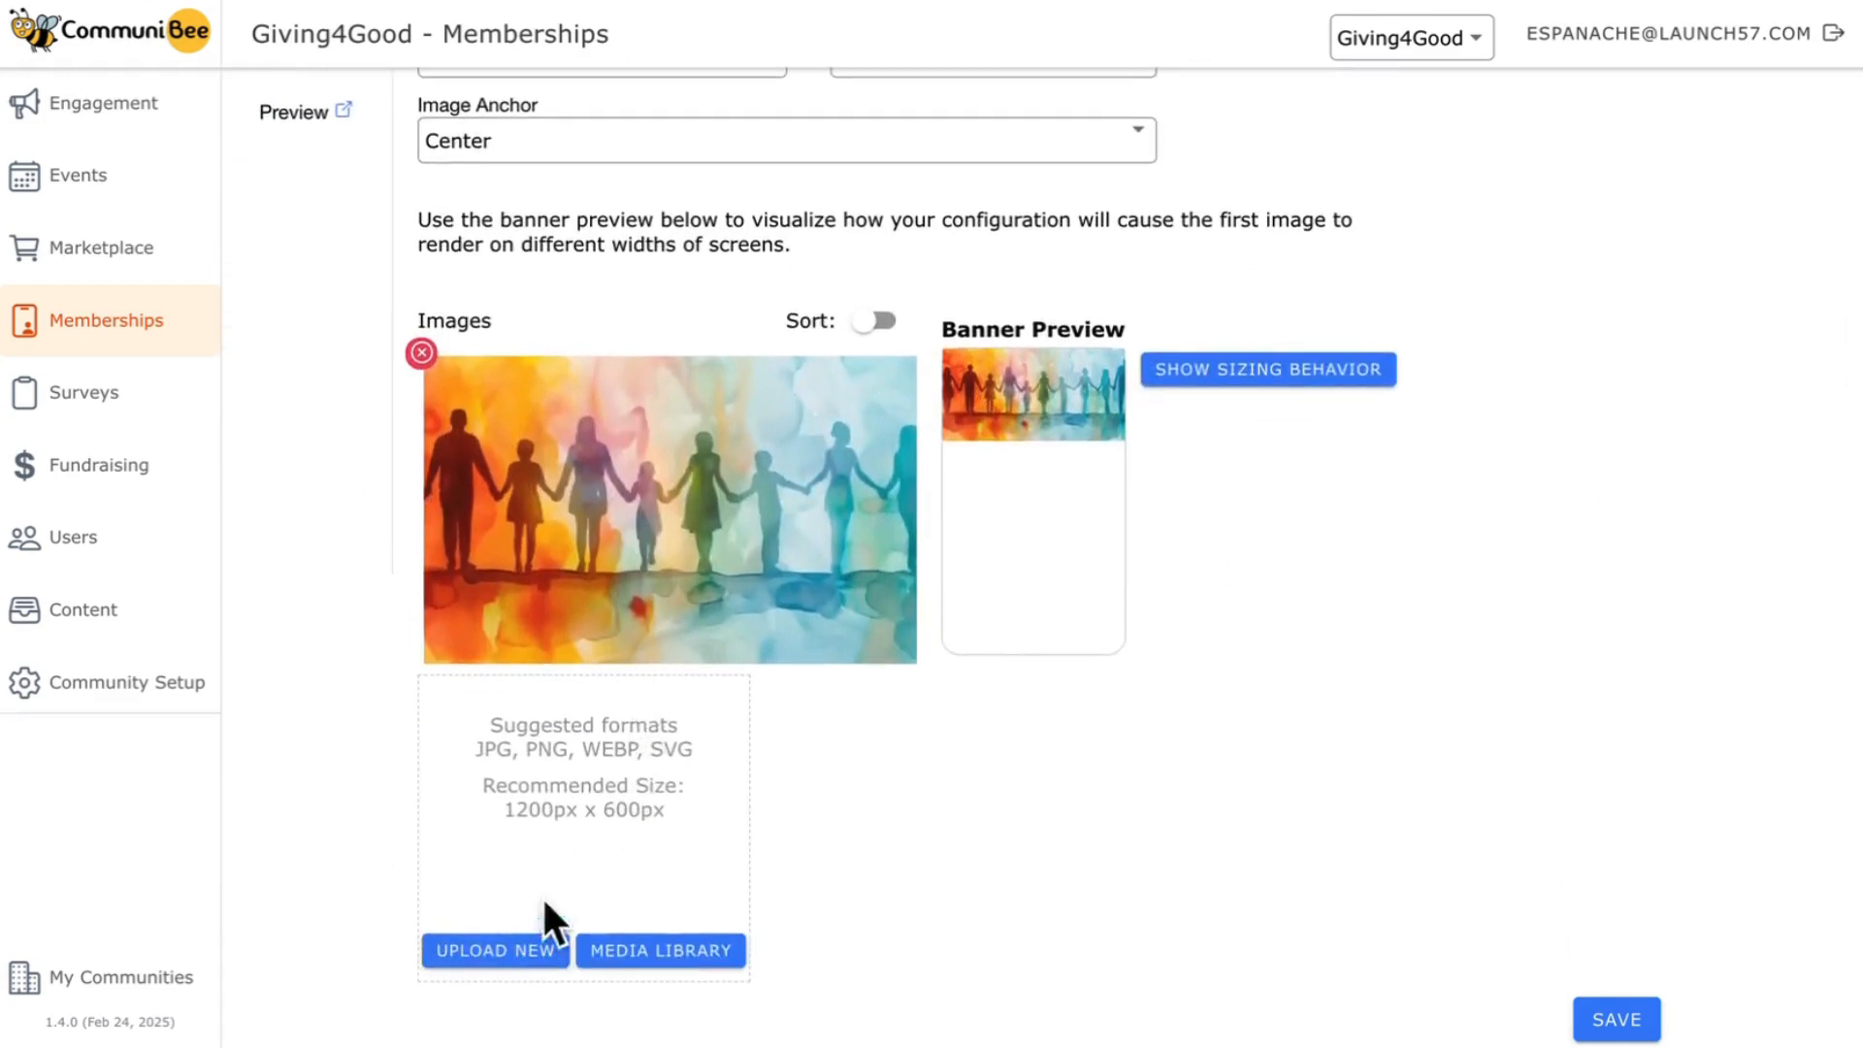
{"action": "scroll", "coordinate": [1231, 600], "scroll_direction": "up", "scroll_amount": 1}
{"action": "scroll", "coordinate": [1230, 601], "scroll_direction": "up", "scroll_amount": 1}
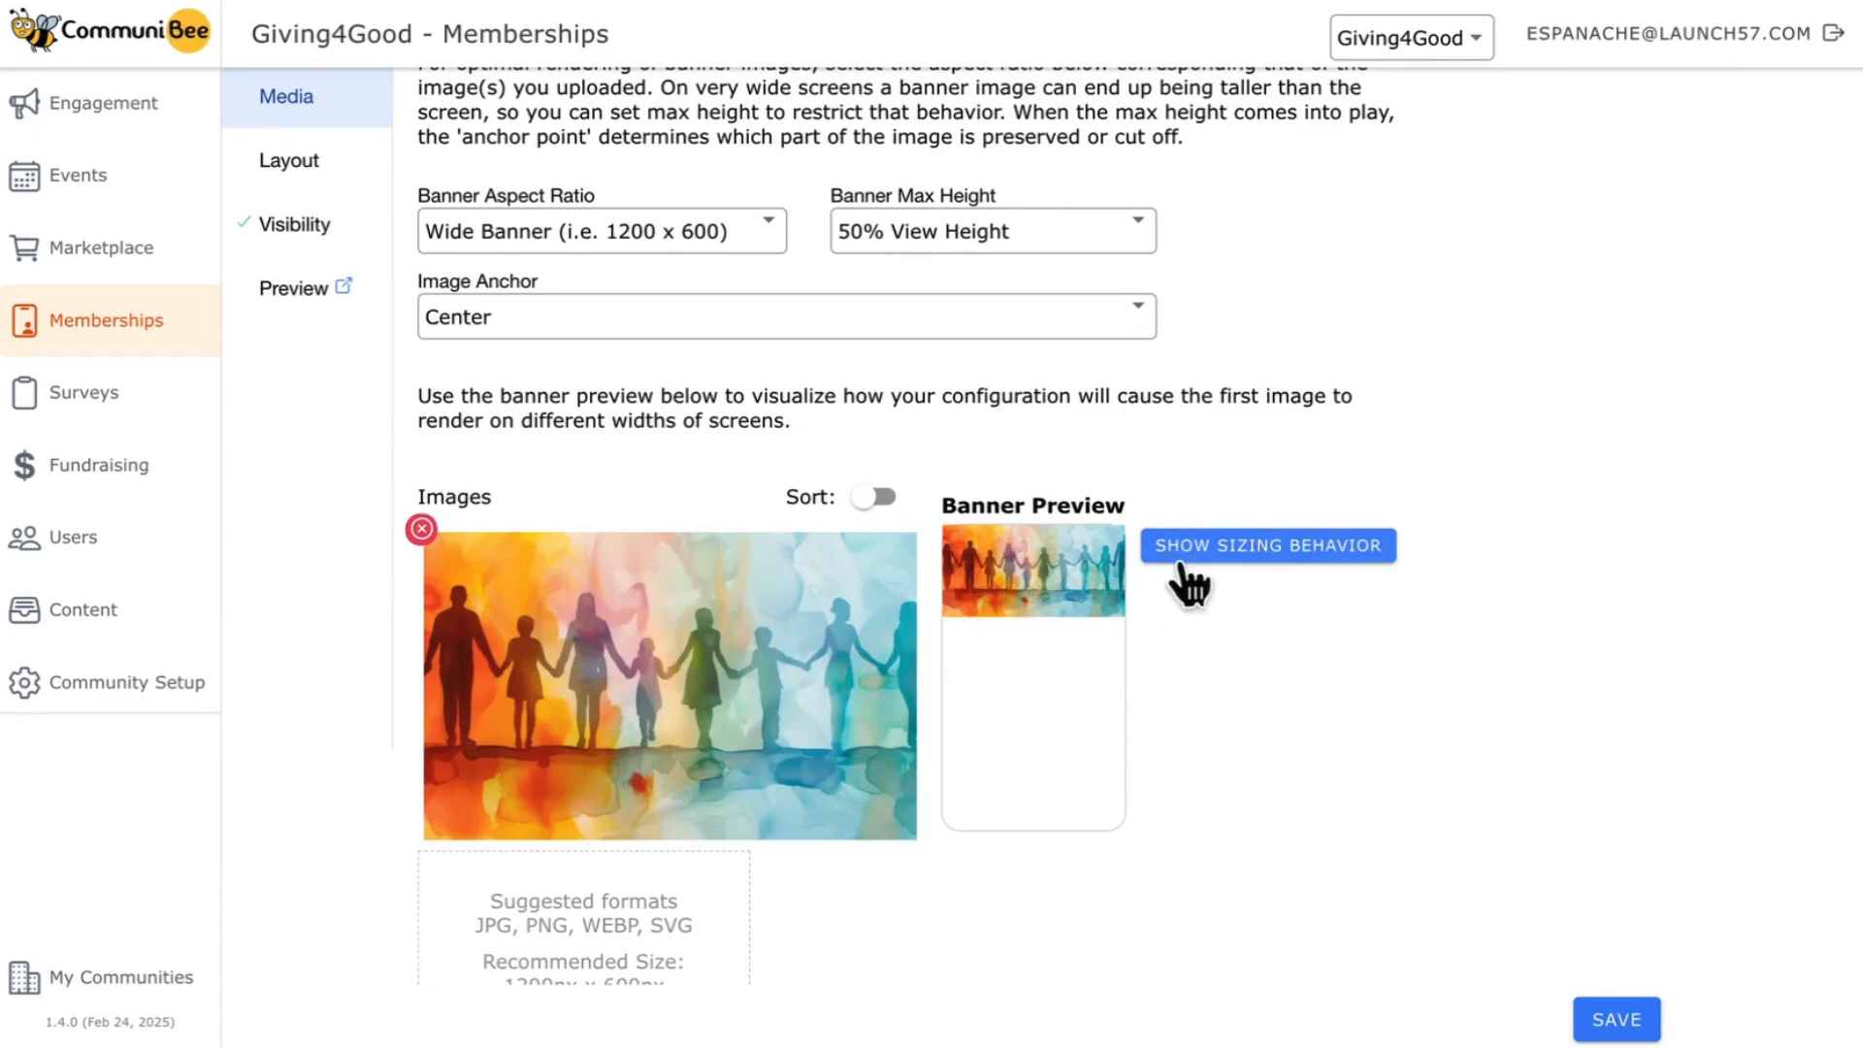
{"action": "left_click", "coordinate": [1250, 555]}
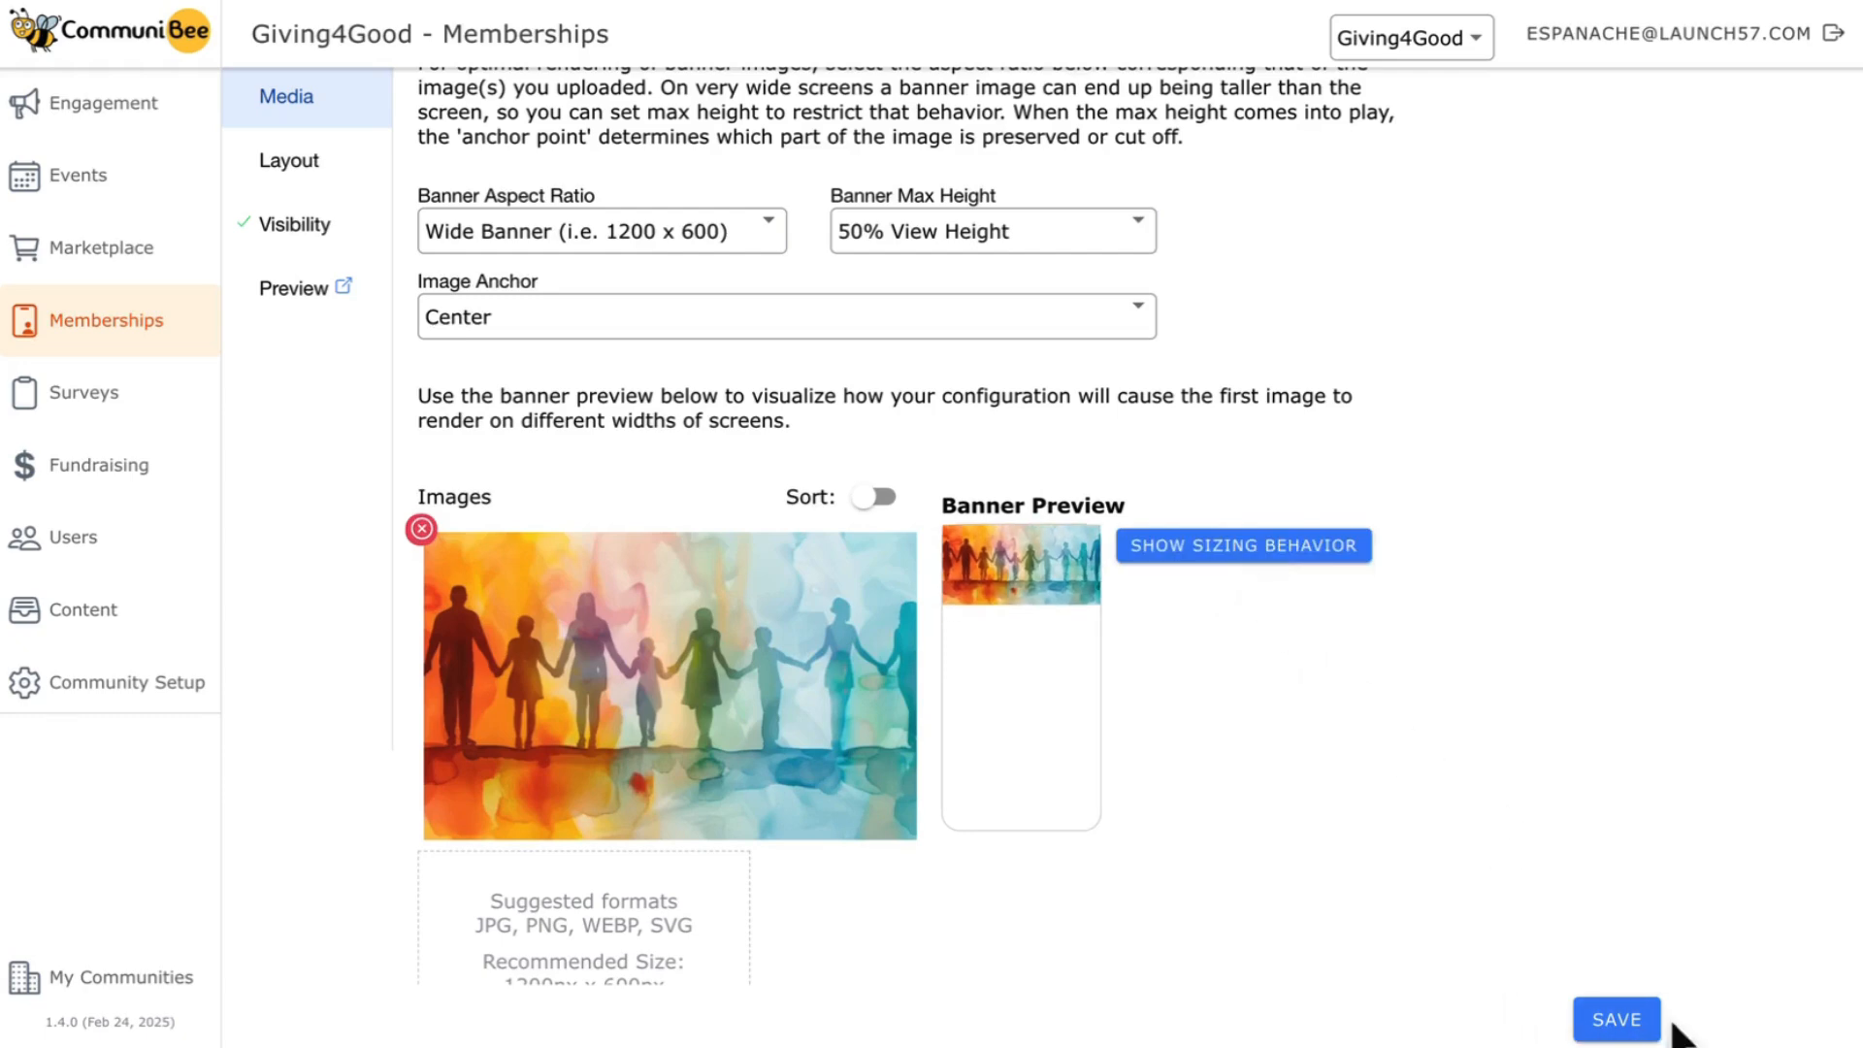
{"action": "left_click", "coordinate": [1603, 1025]}
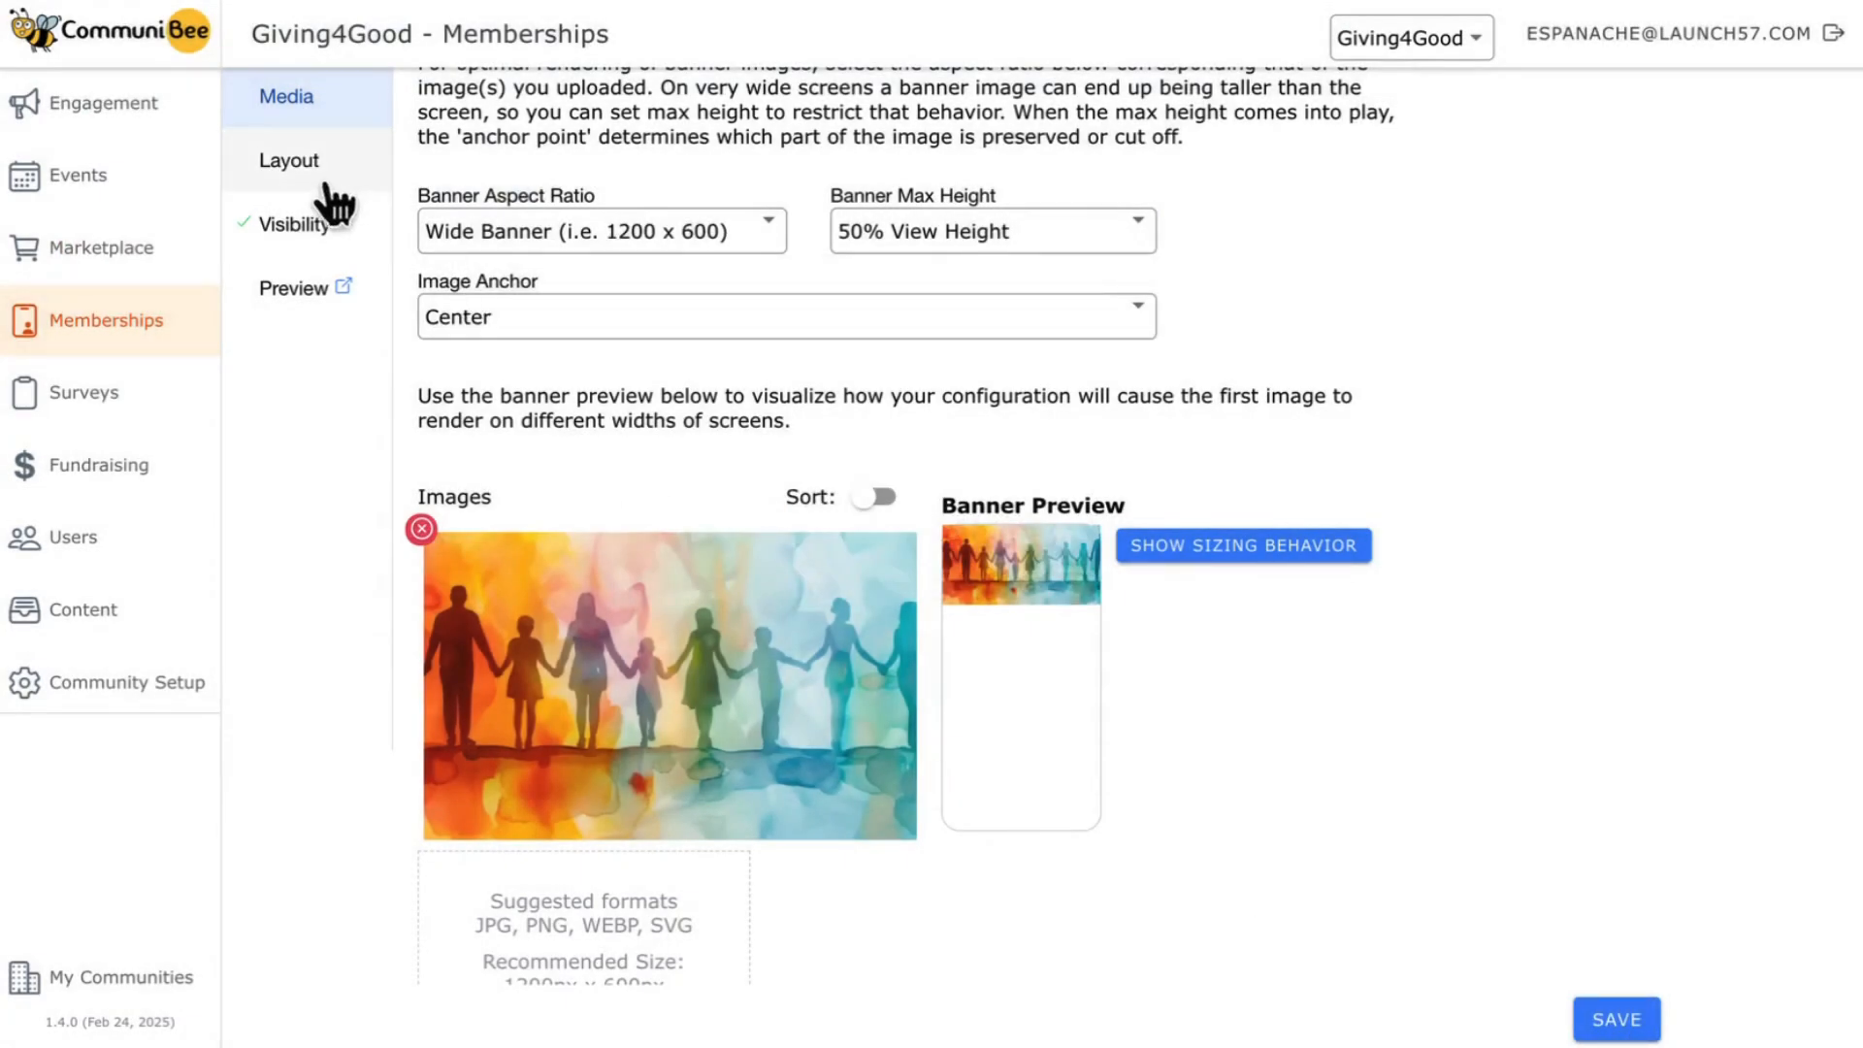
- Examine the membership home page's layout and the individual page blocks that can be added to its end
{"action": "left_click", "coordinate": [286, 180]}
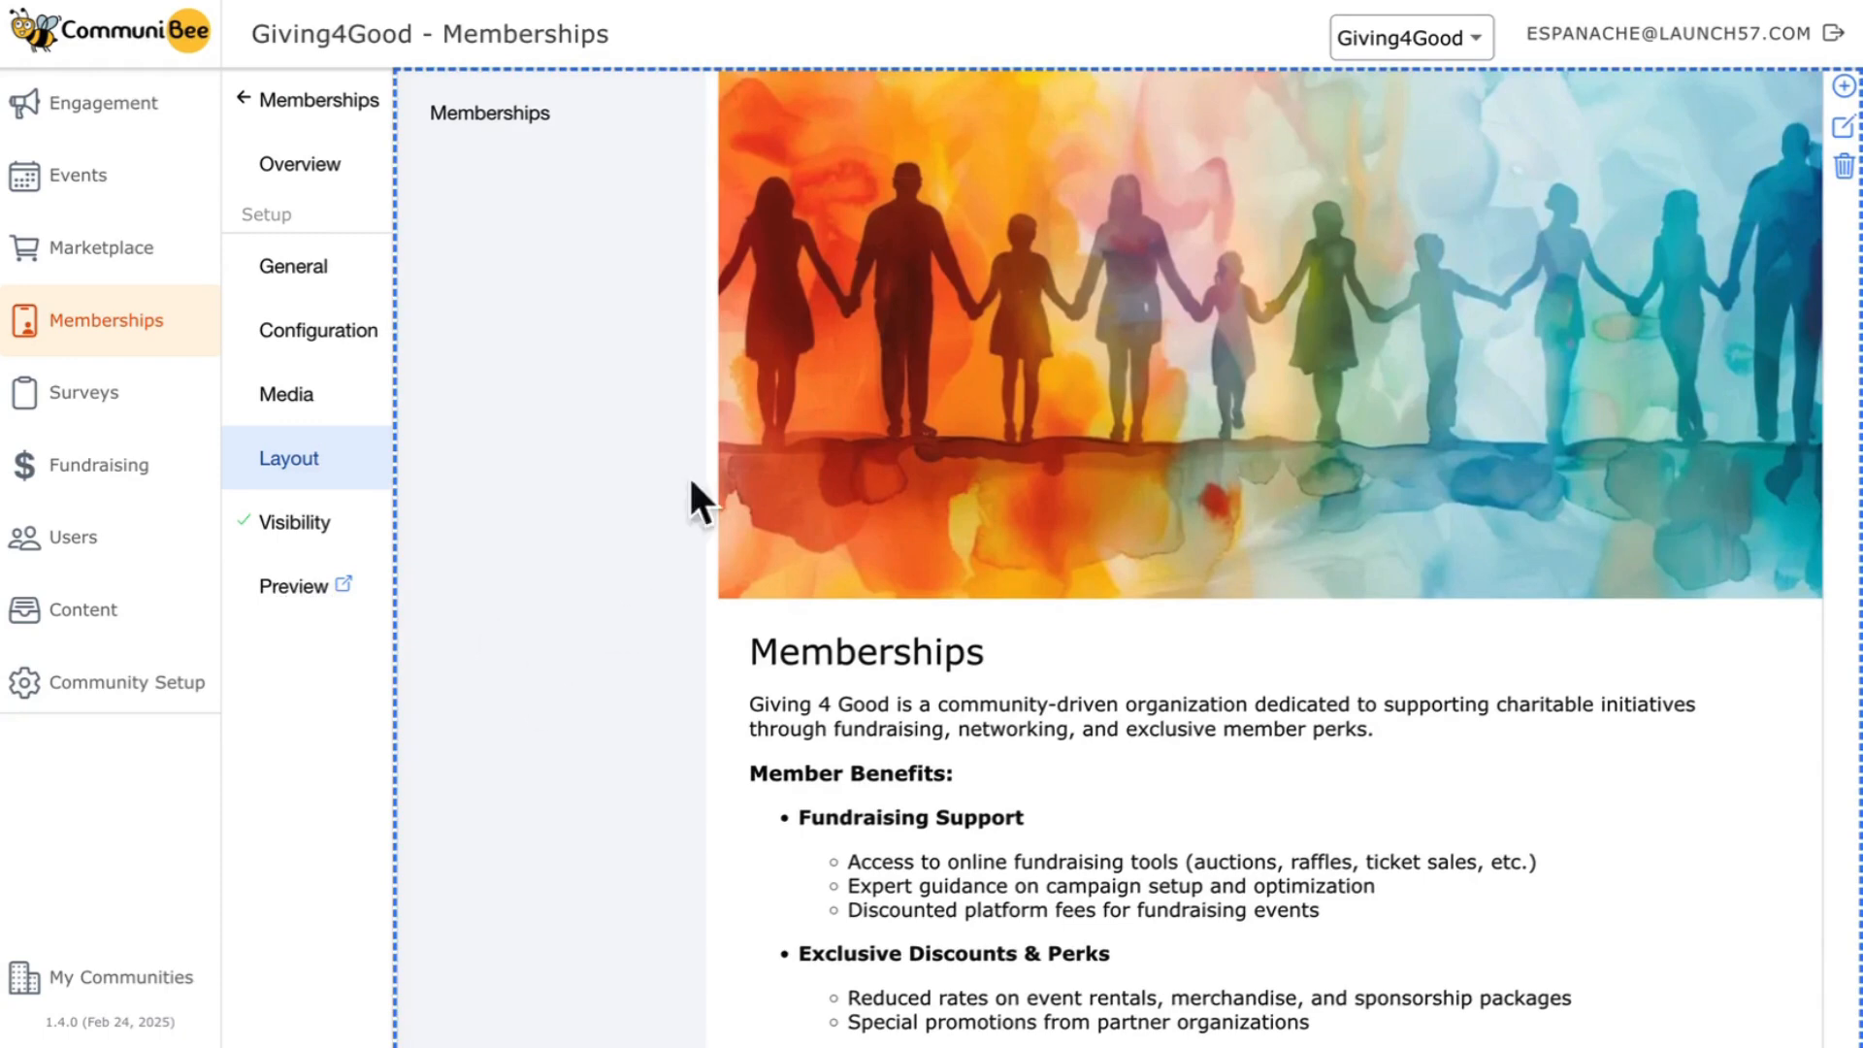
{"action": "scroll", "coordinate": [729, 782], "scroll_direction": "down", "scroll_amount": 3}
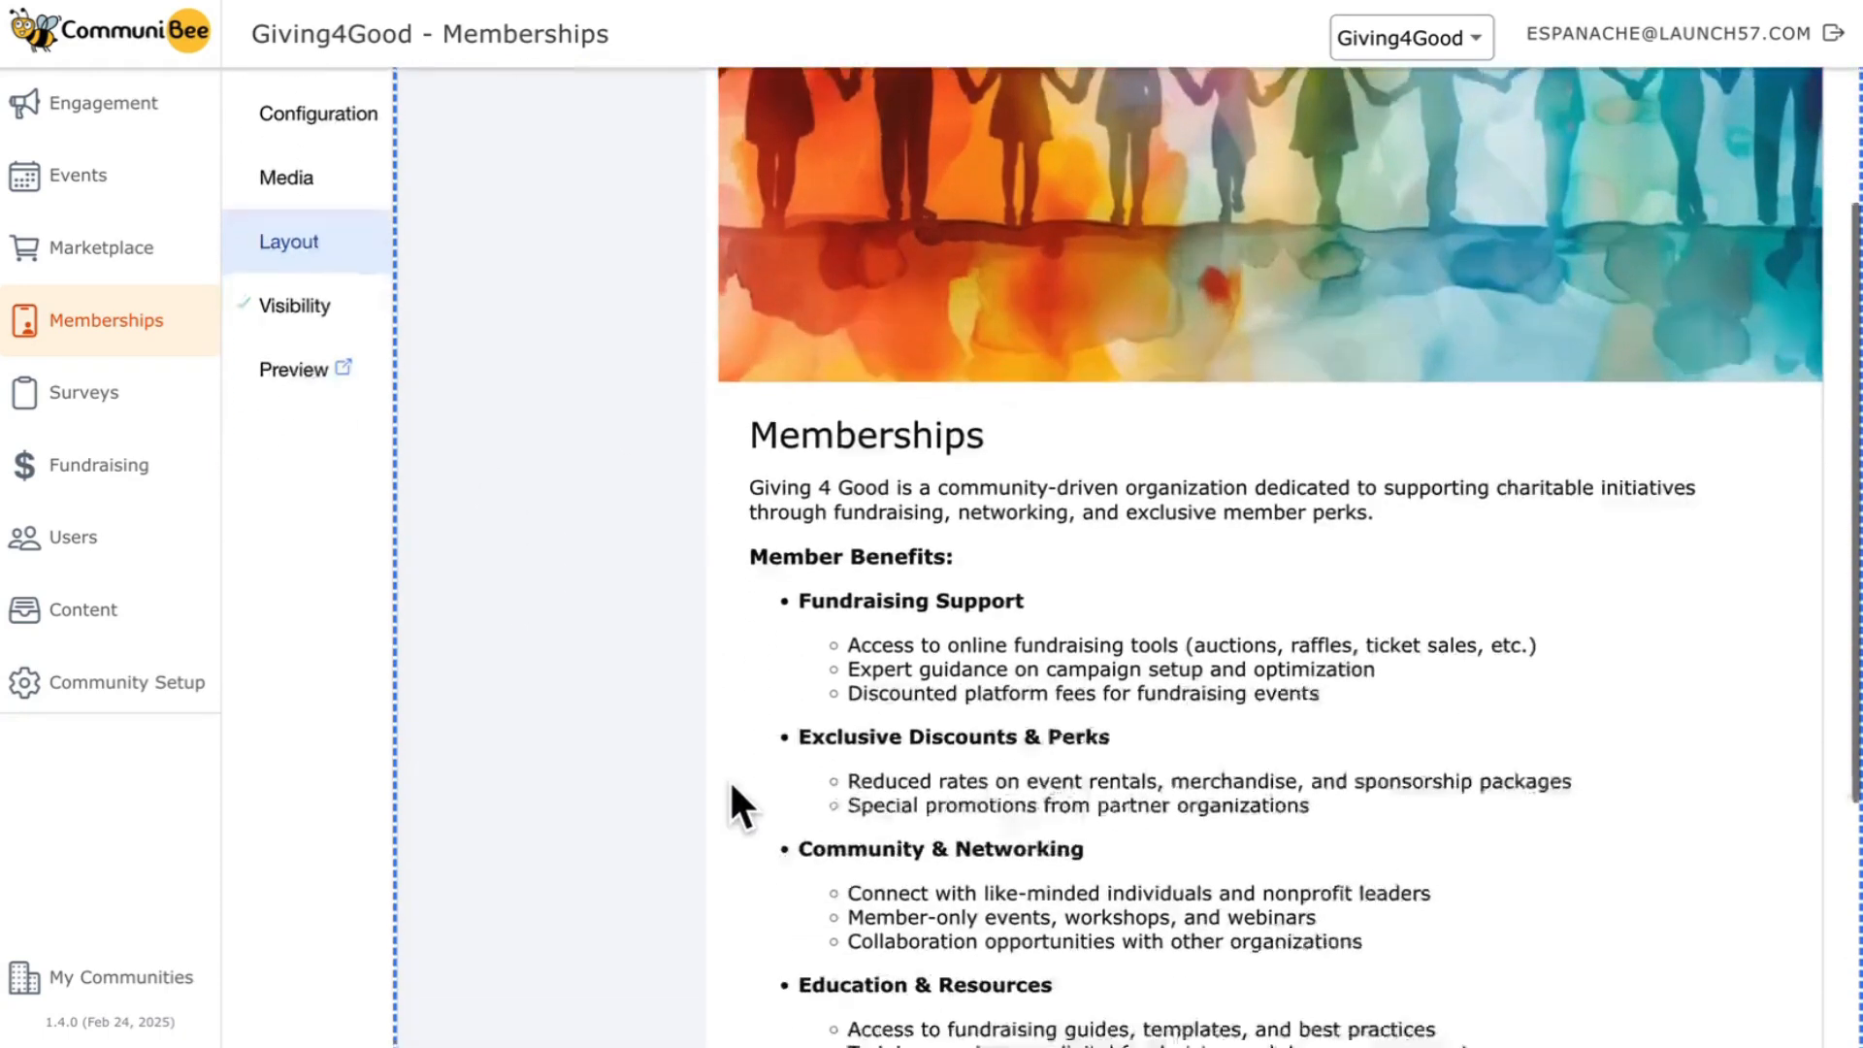
{"action": "scroll", "coordinate": [730, 778], "scroll_direction": "down", "scroll_amount": 3}
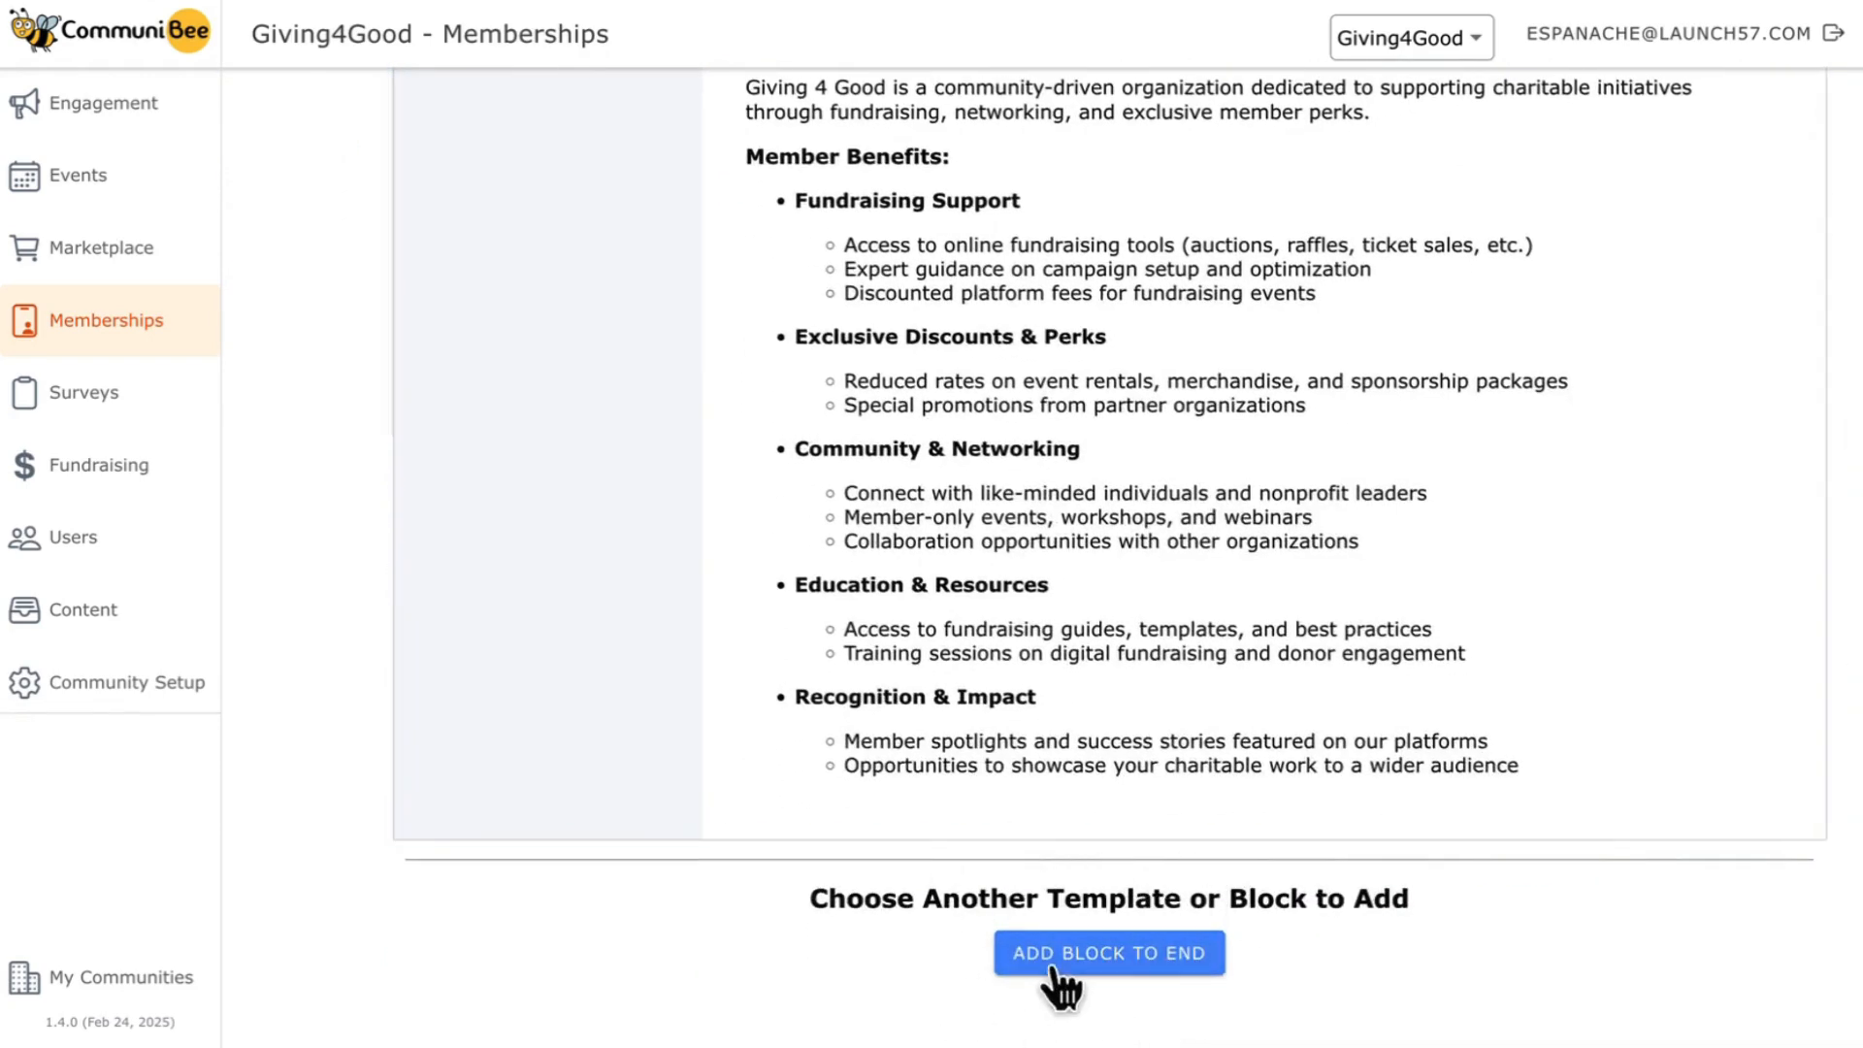
{"action": "left_click", "coordinate": [1109, 967]}
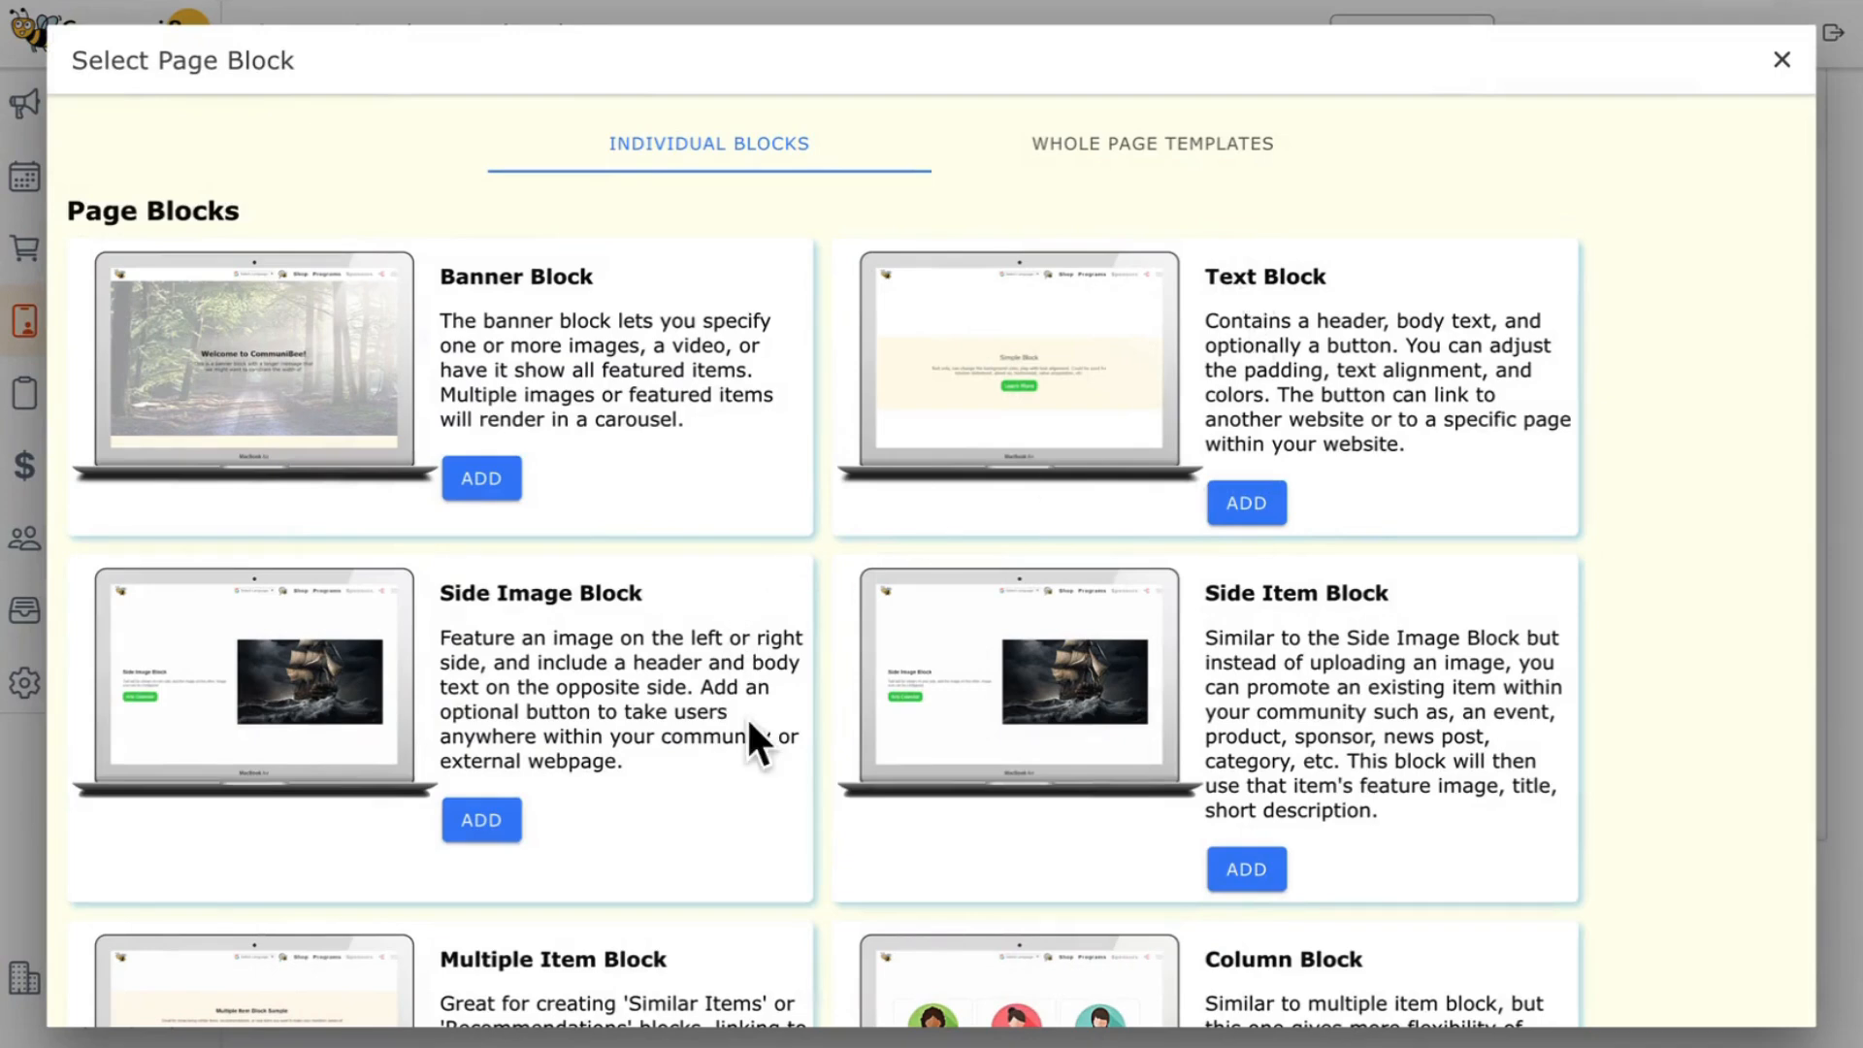
{"action": "scroll", "coordinate": [748, 714], "scroll_direction": "down", "scroll_amount": 3}
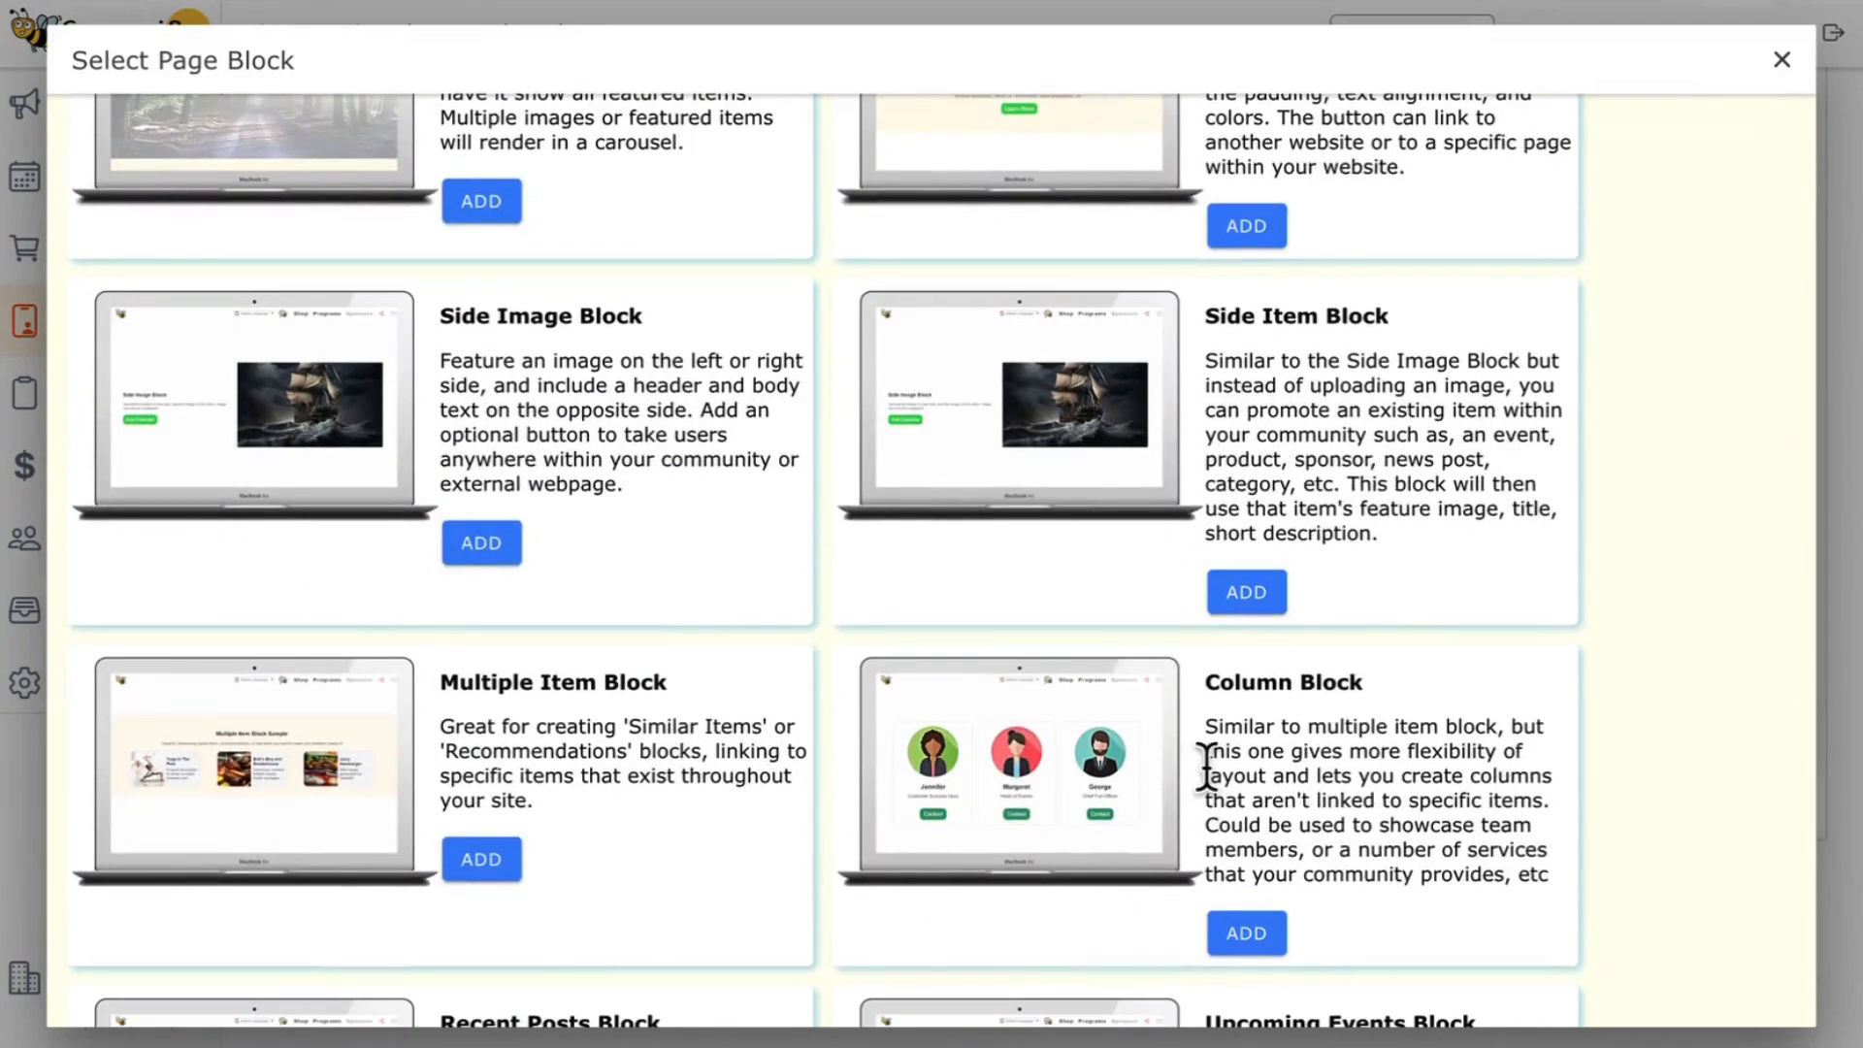
{"action": "scroll", "coordinate": [1553, 781], "scroll_direction": "down", "scroll_amount": 5}
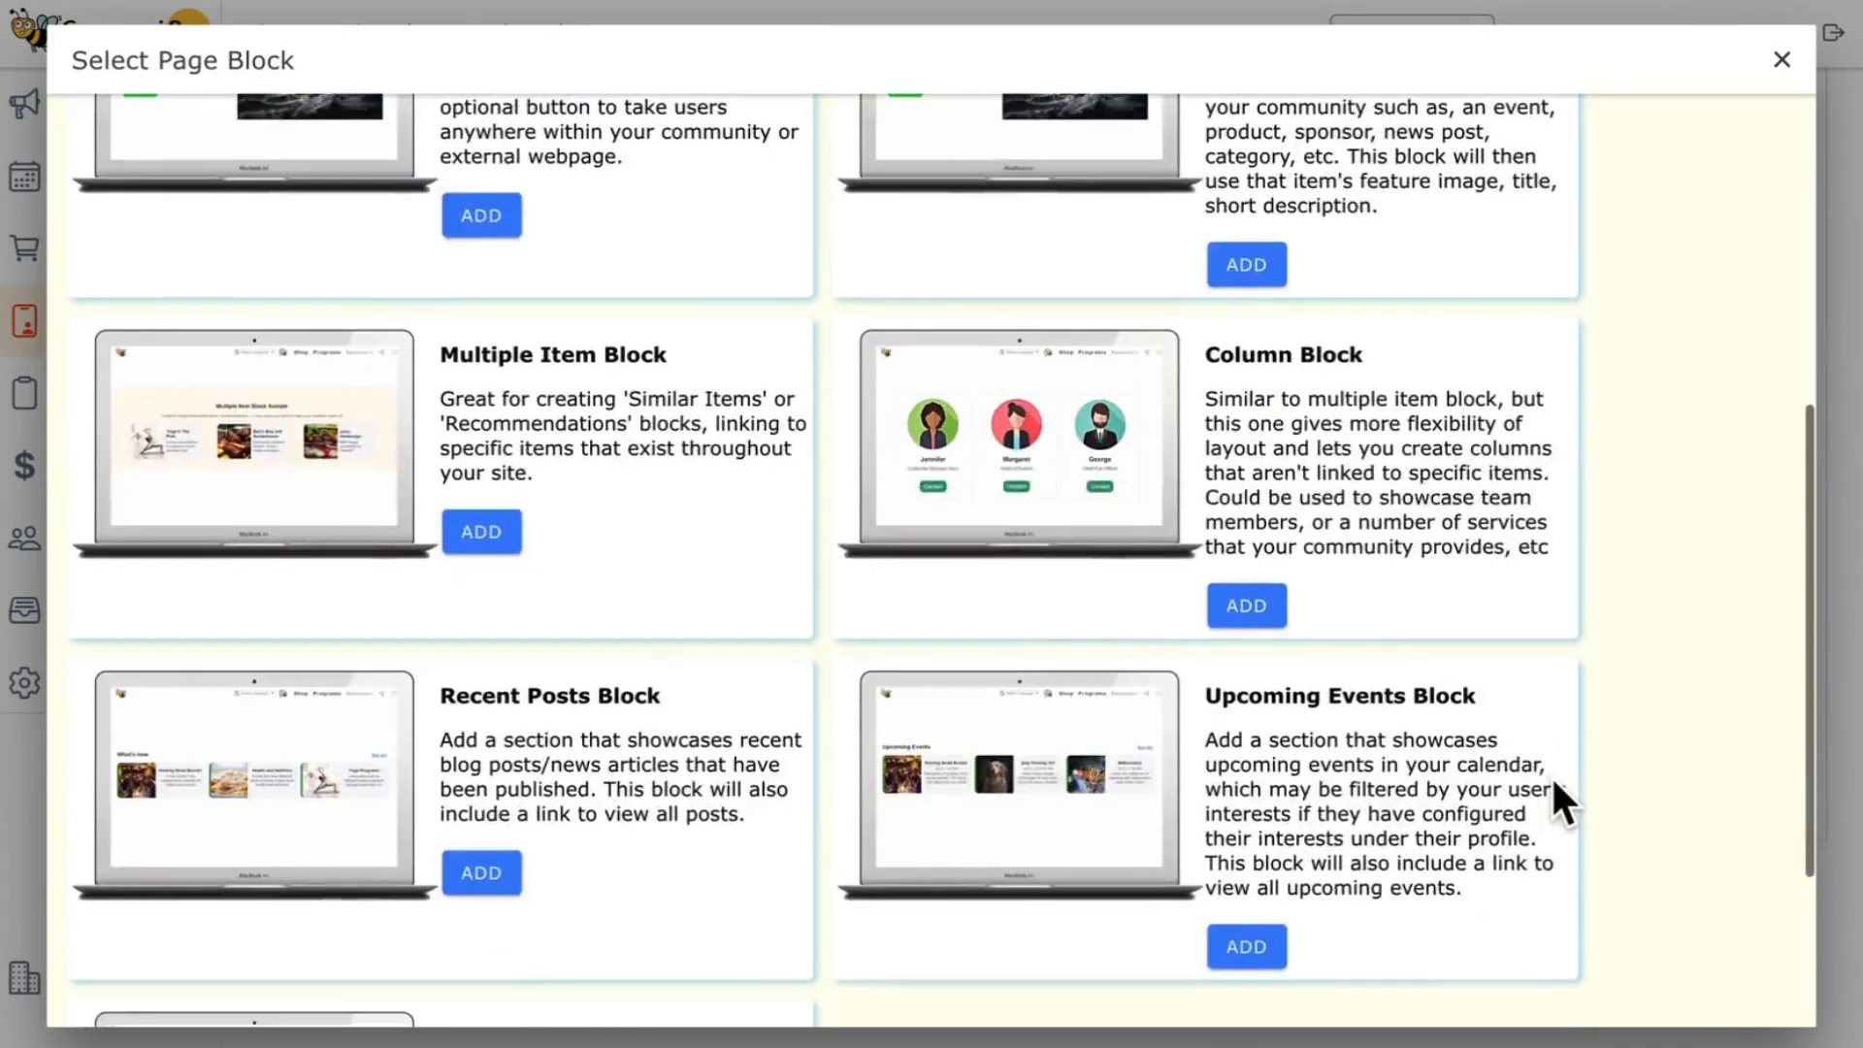
{"action": "scroll", "coordinate": [1550, 775], "scroll_direction": "up", "scroll_amount": 6}
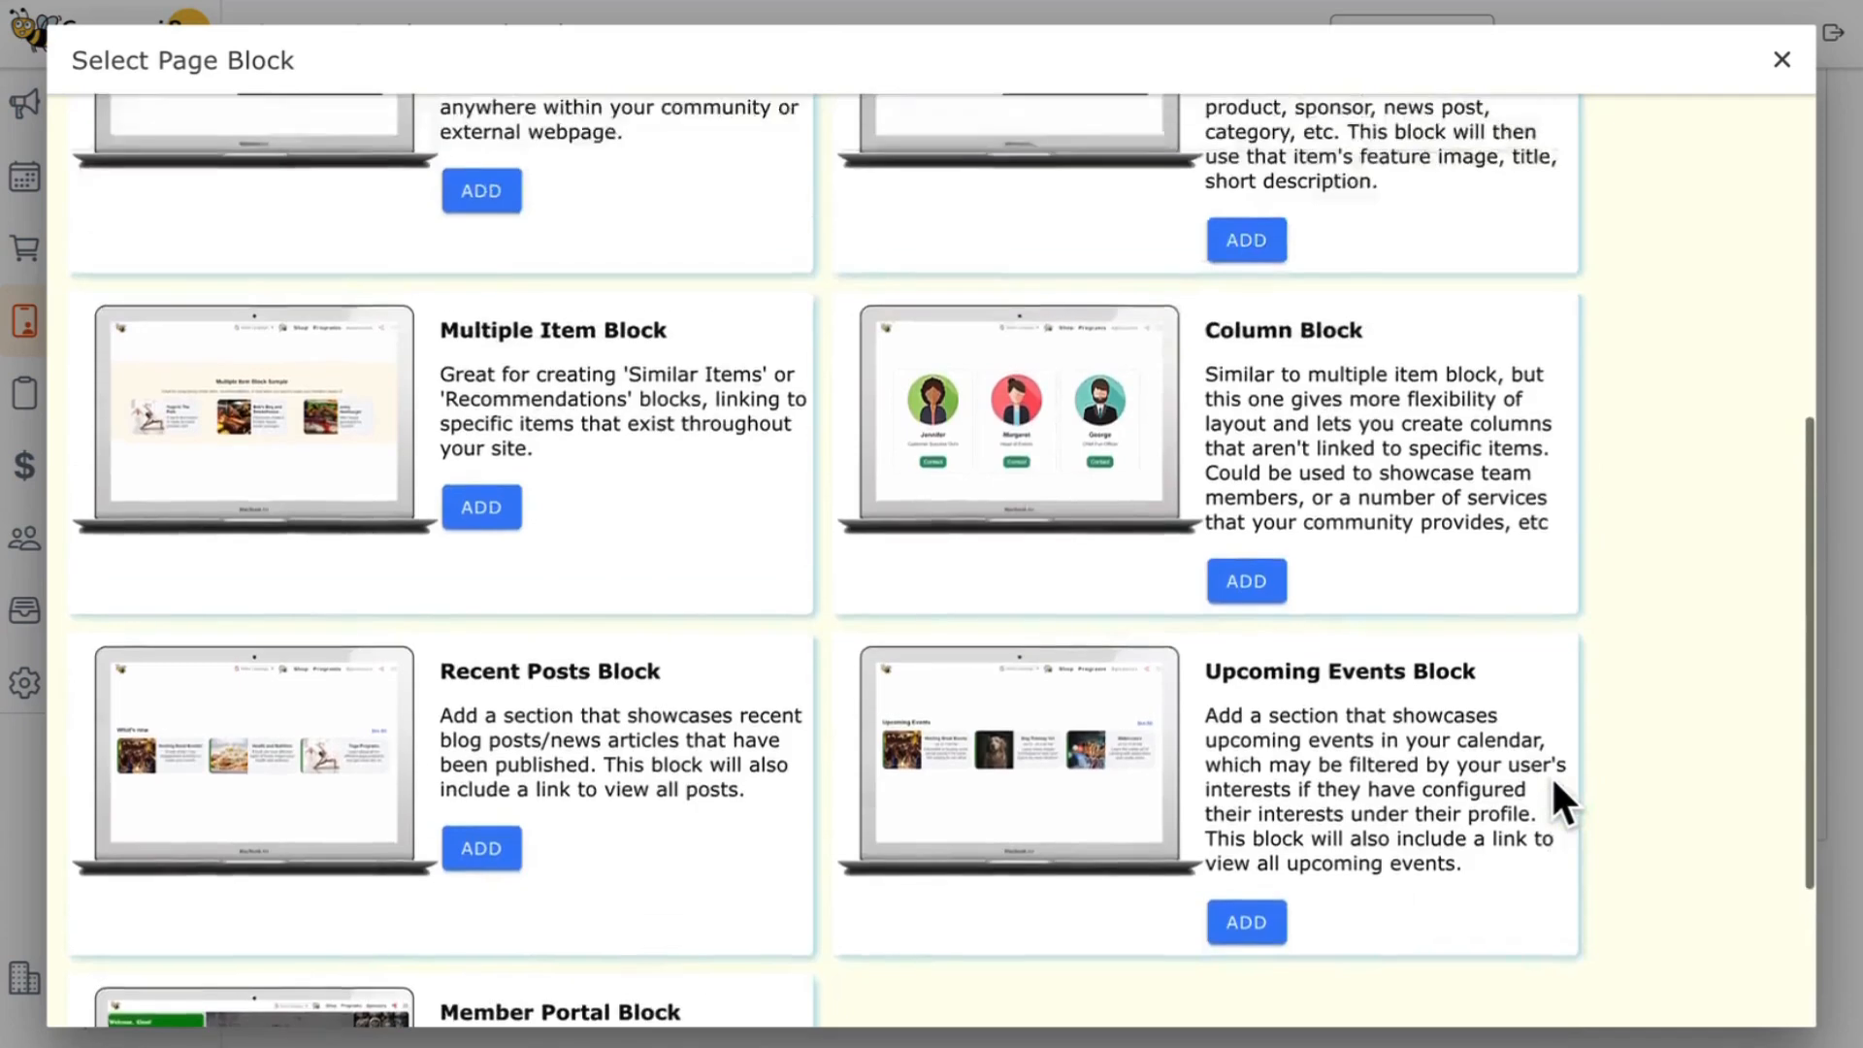
{"action": "scroll", "coordinate": [1550, 774], "scroll_direction": "up", "scroll_amount": 3}
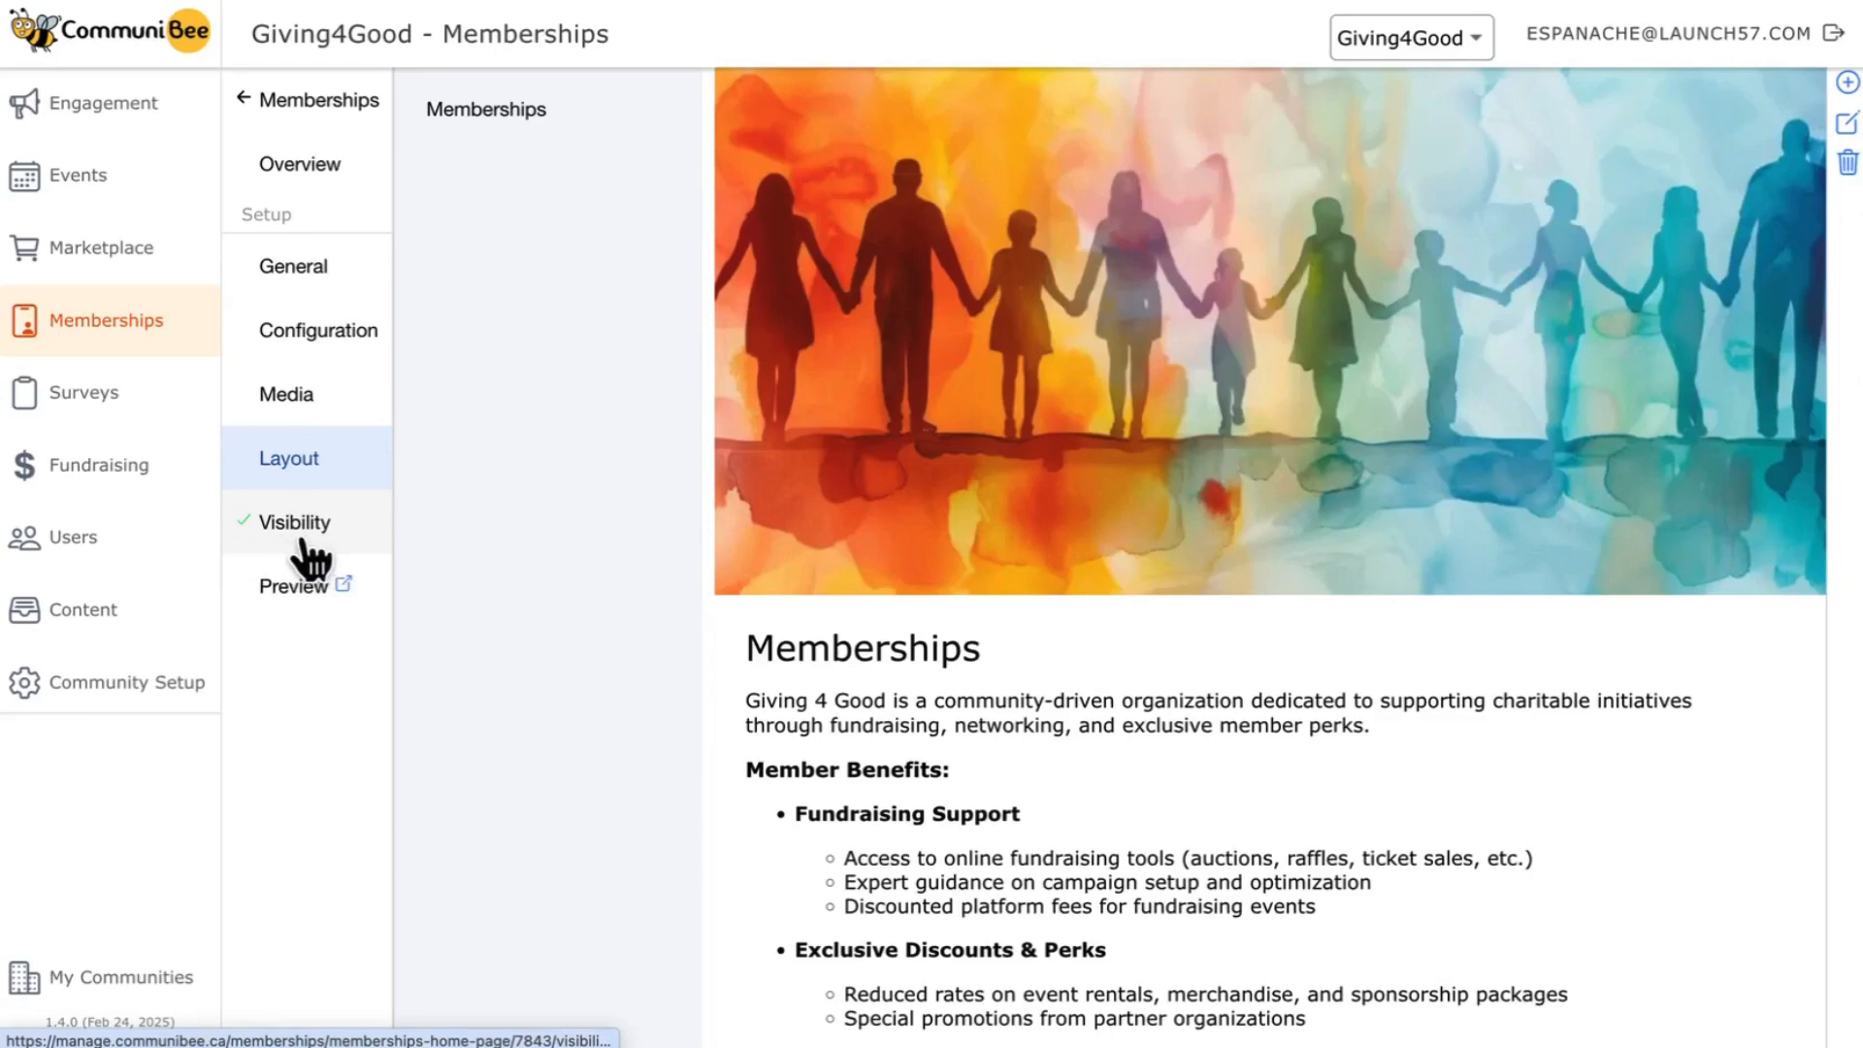
- Check the status options in the page's visibility settings, keep the status Live, and save
{"action": "left_click", "coordinate": [303, 542]}
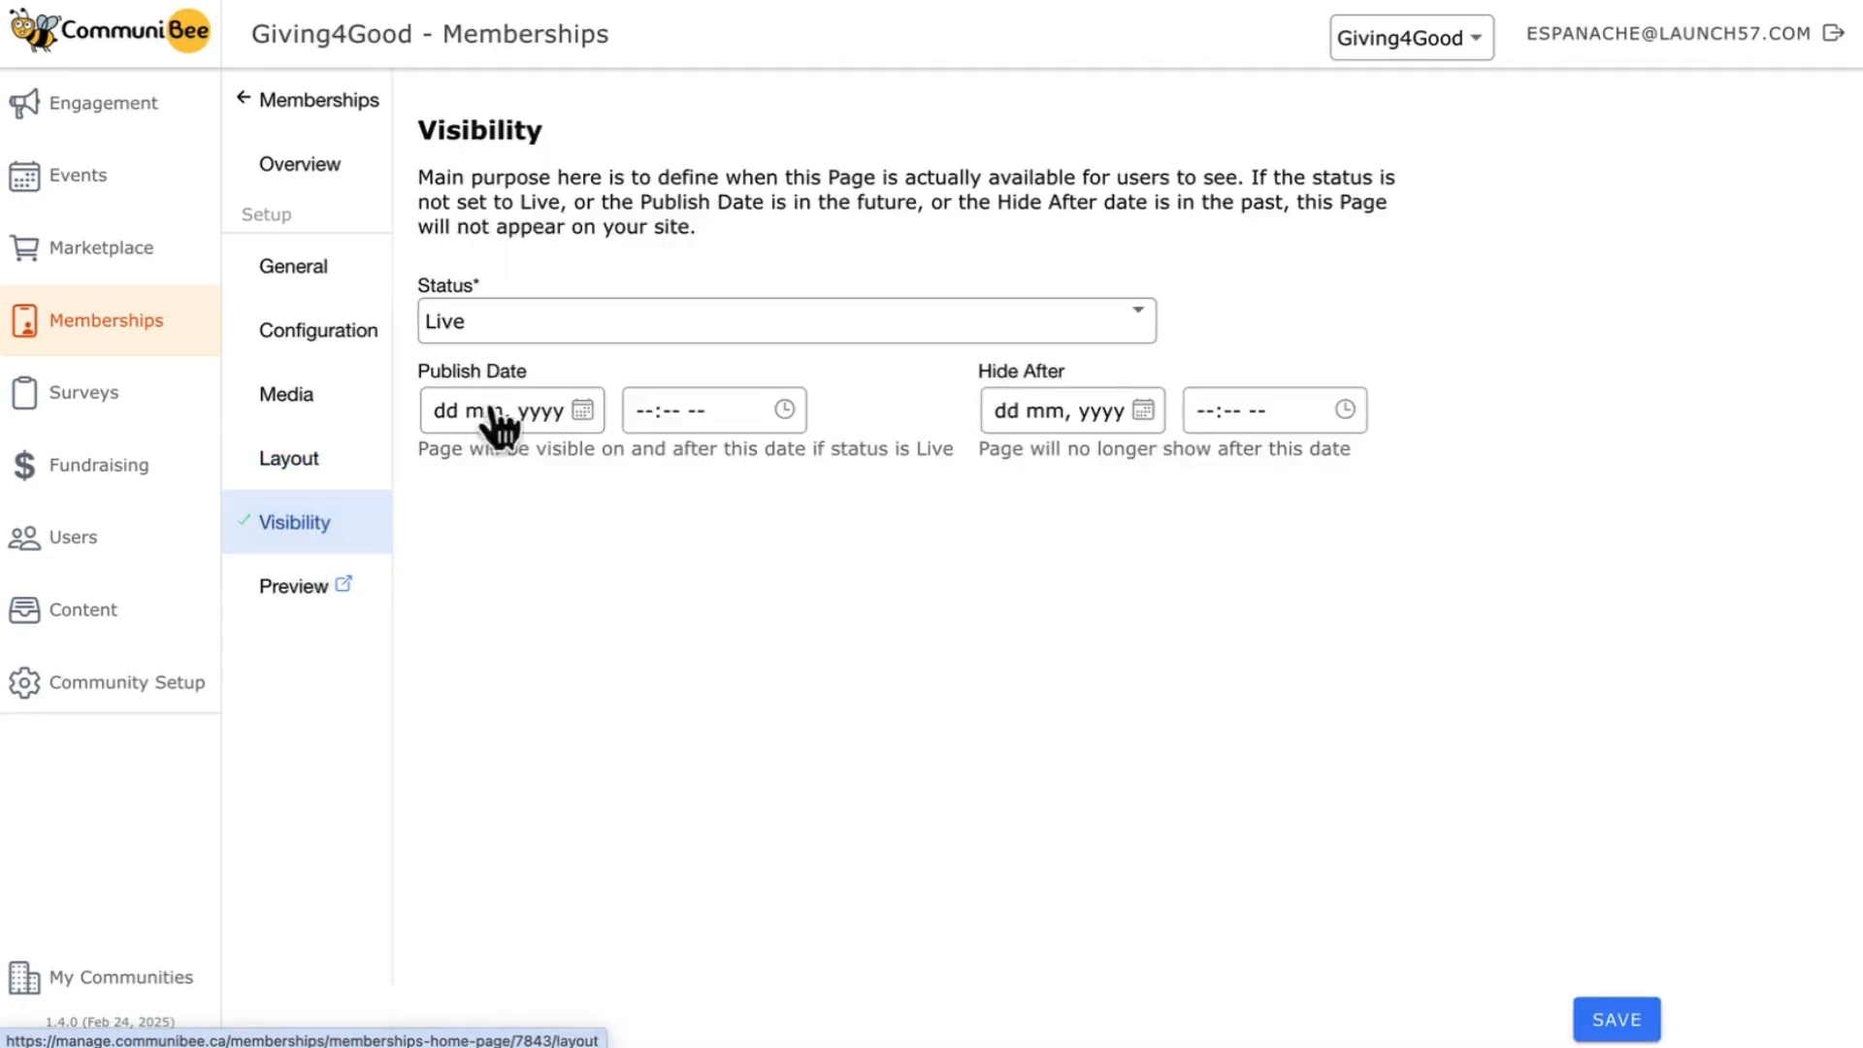
{"action": "left_click", "coordinate": [477, 328]}
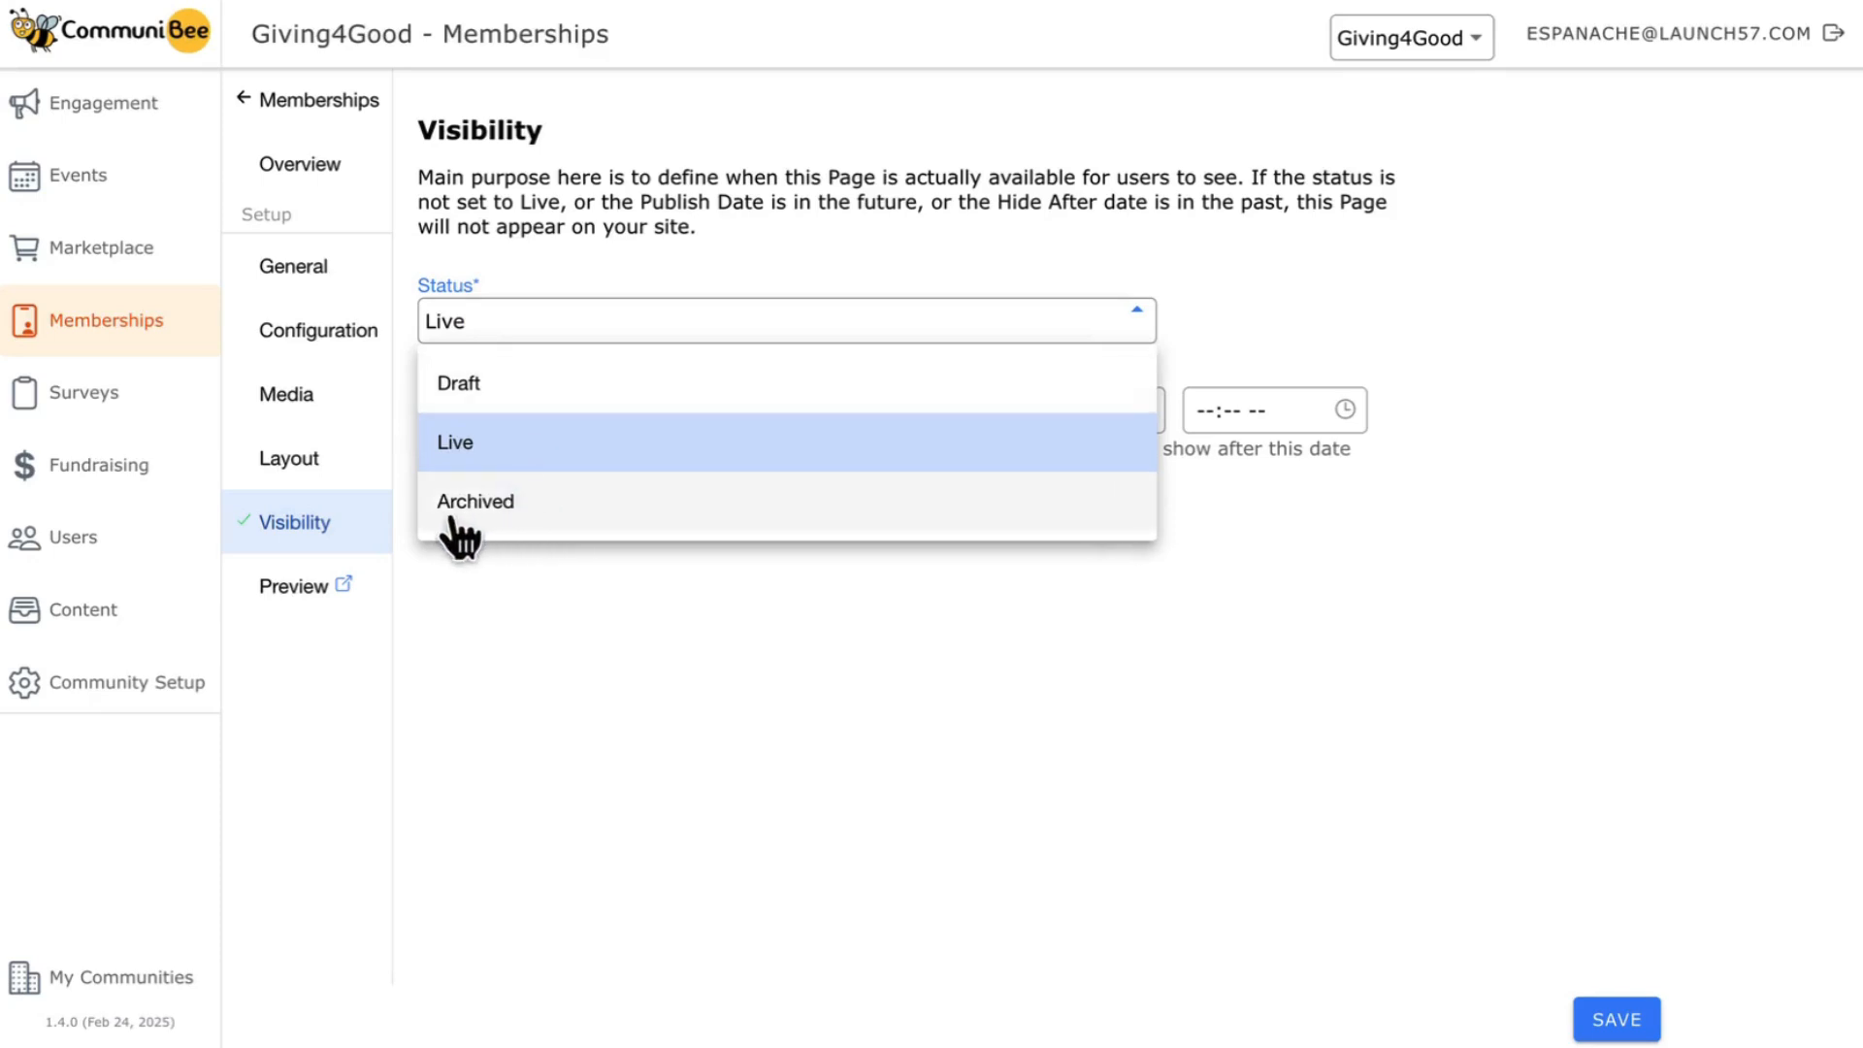
{"action": "left_click", "coordinate": [509, 321]}
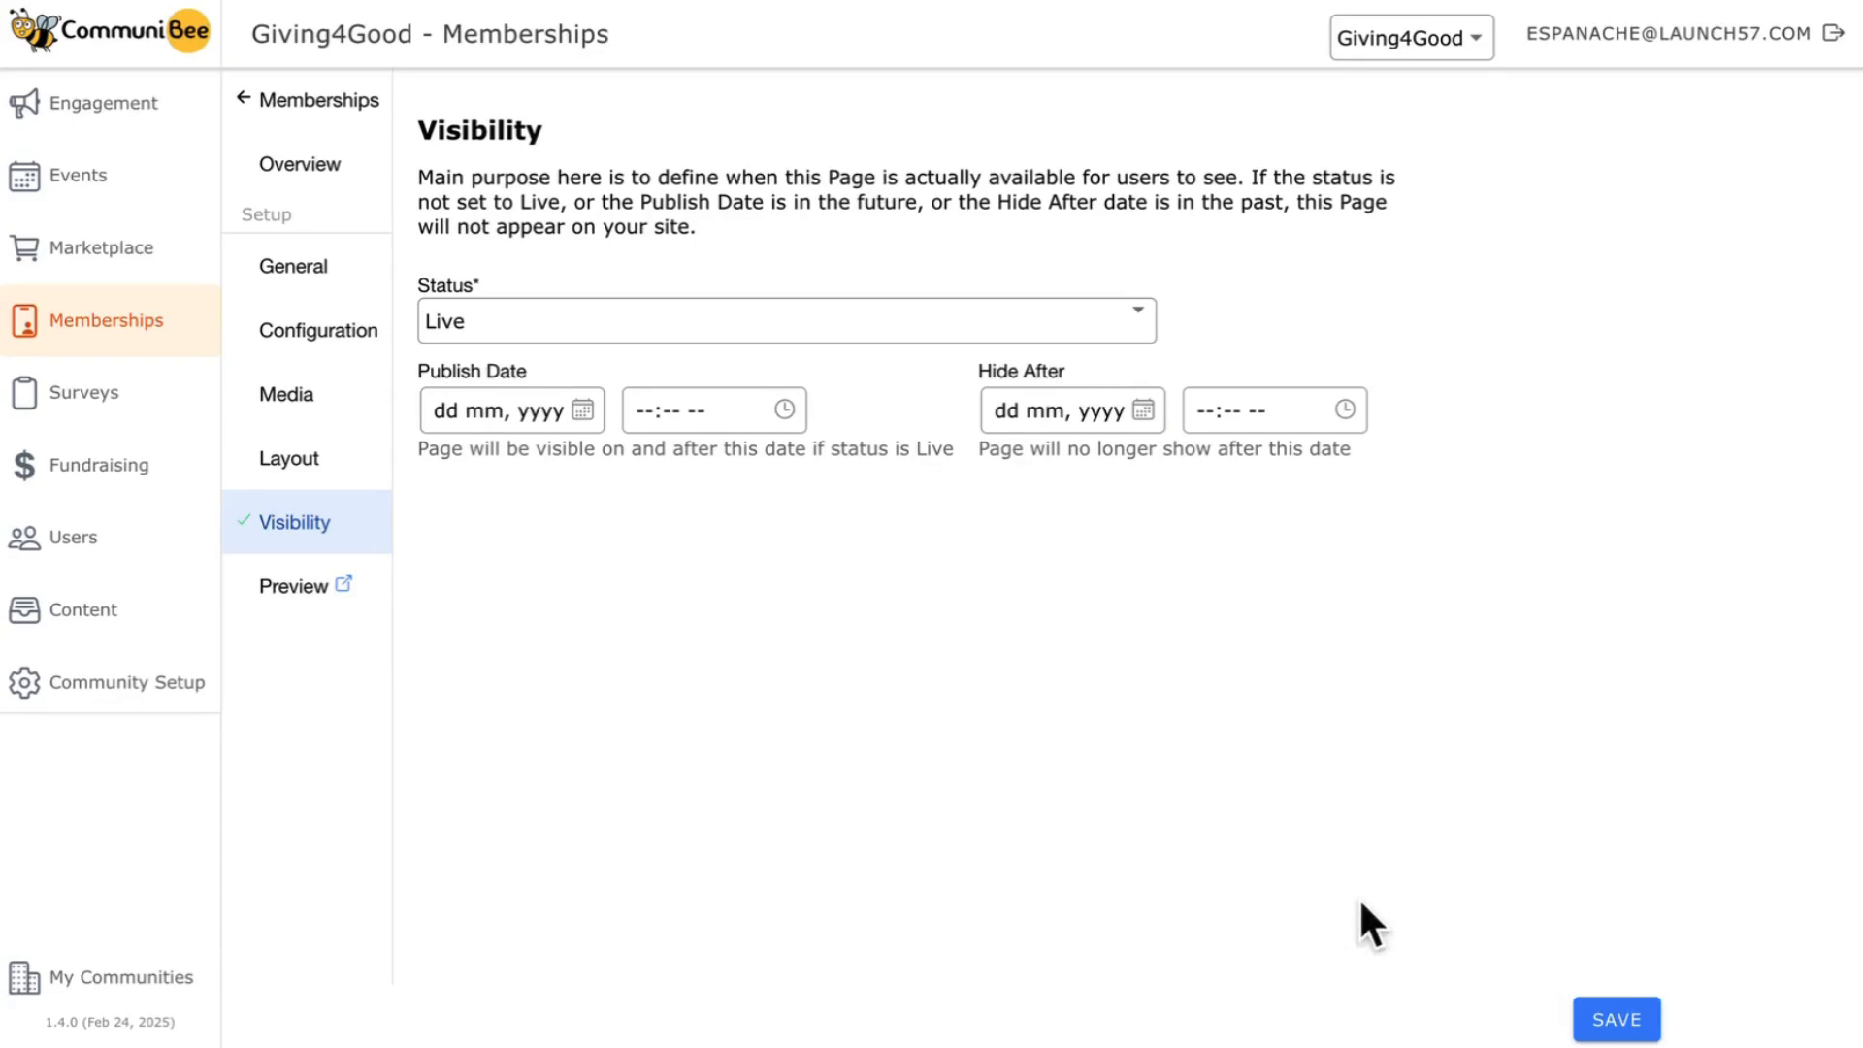
{"action": "left_click", "coordinate": [1617, 1016]}
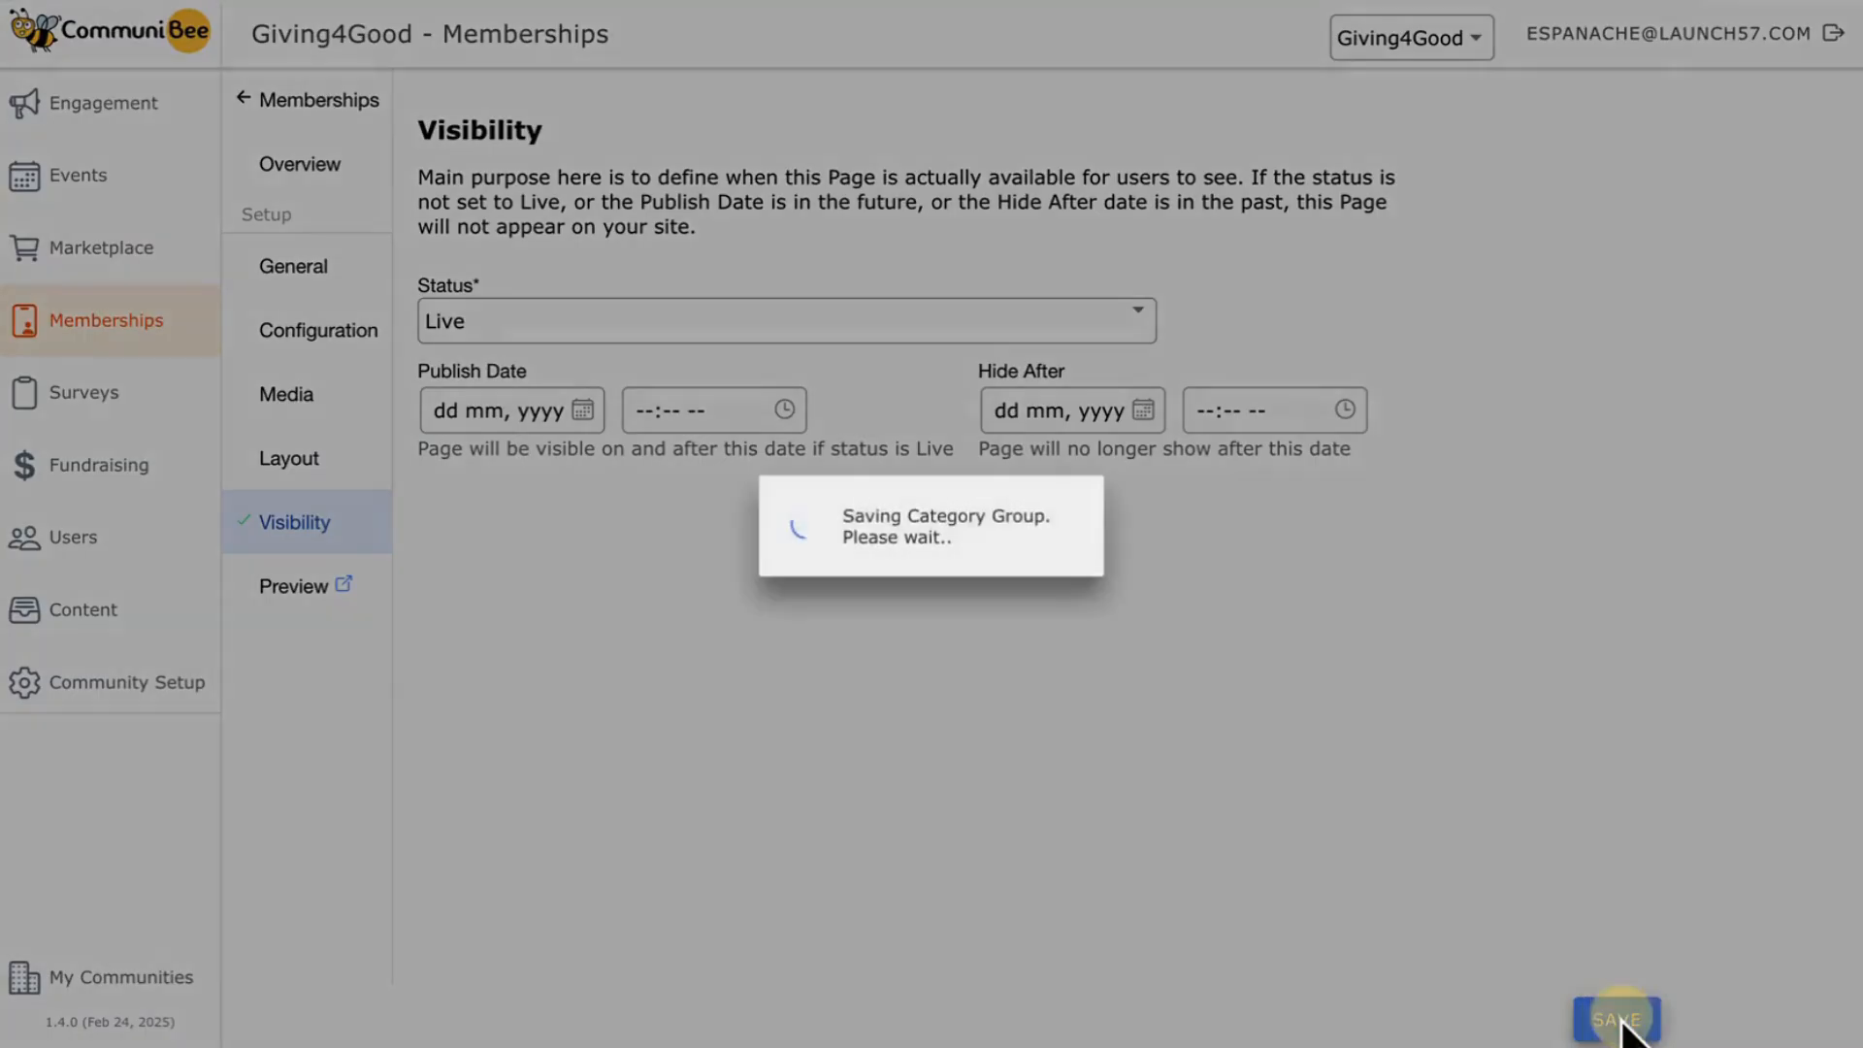
- Preview the membership home page on the public site and review its banner and description
{"action": "left_click", "coordinate": [299, 588]}
{"action": "scroll", "coordinate": [41, 778], "scroll_direction": "down", "scroll_amount": 4}
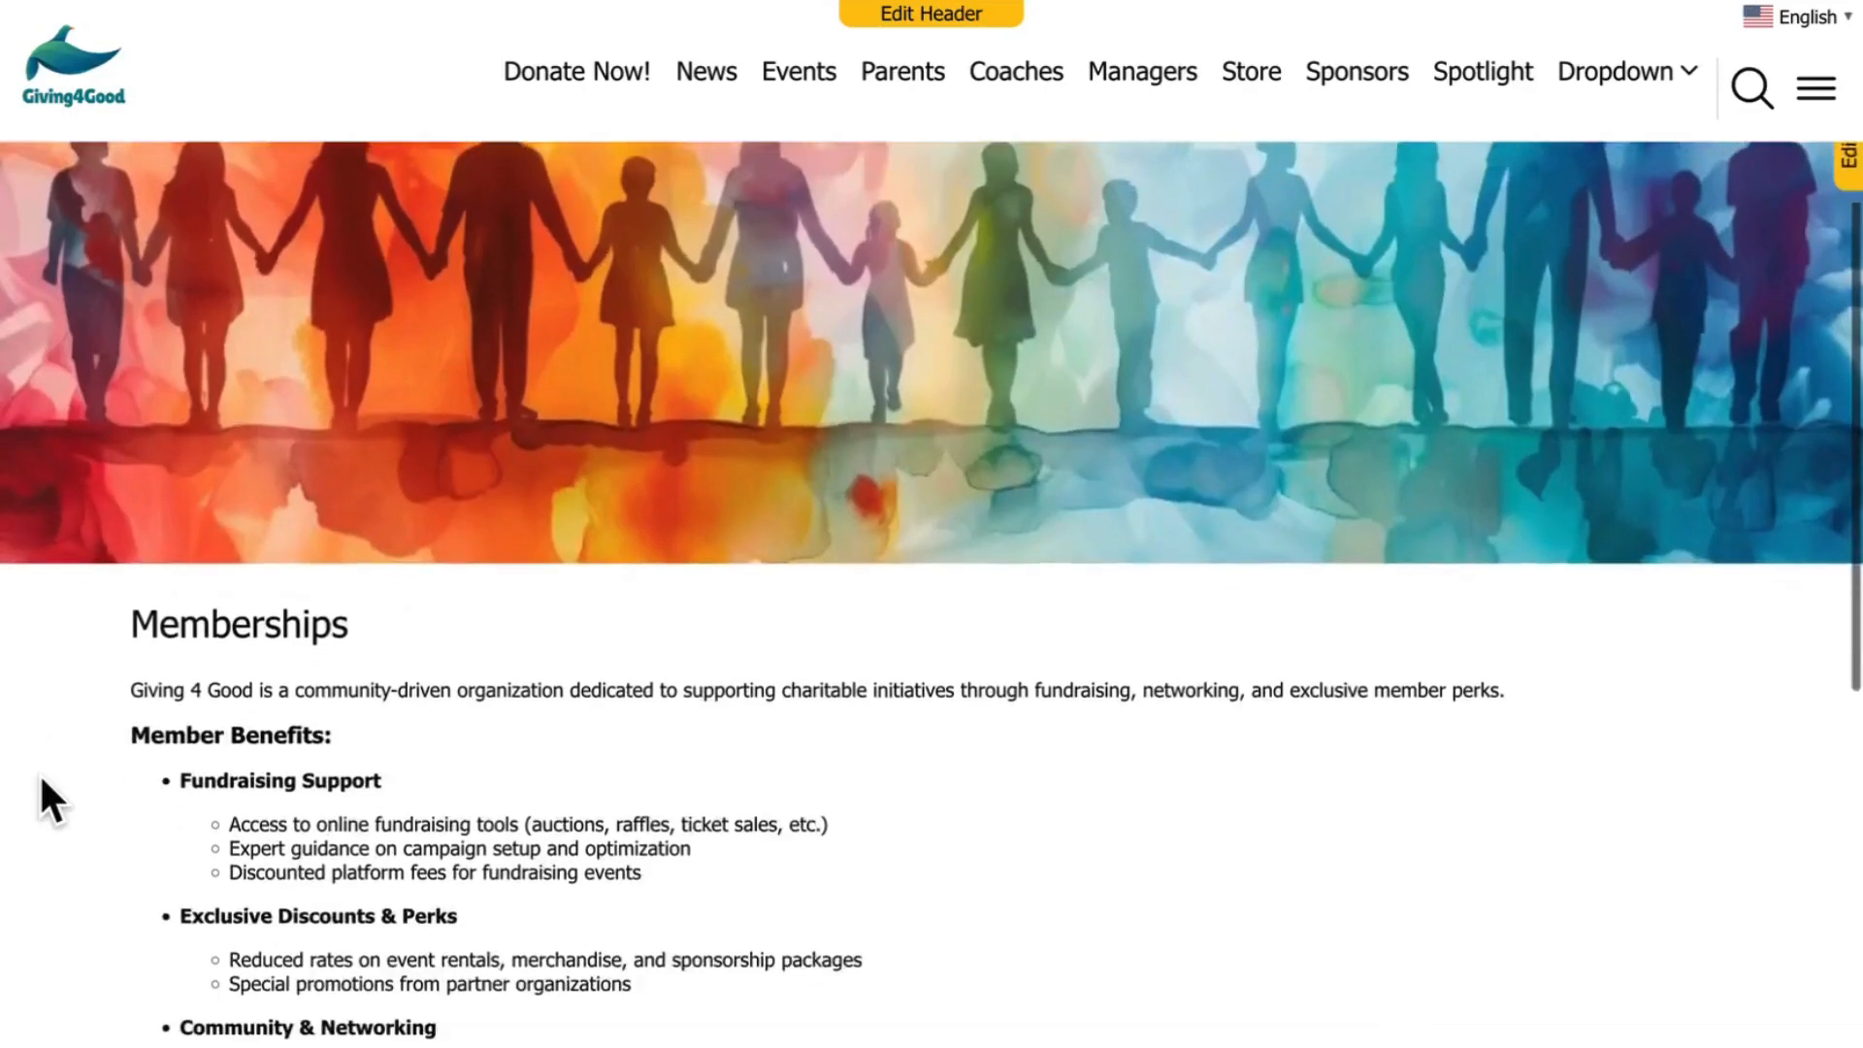
{"action": "scroll", "coordinate": [40, 779], "scroll_direction": "down", "scroll_amount": 3}
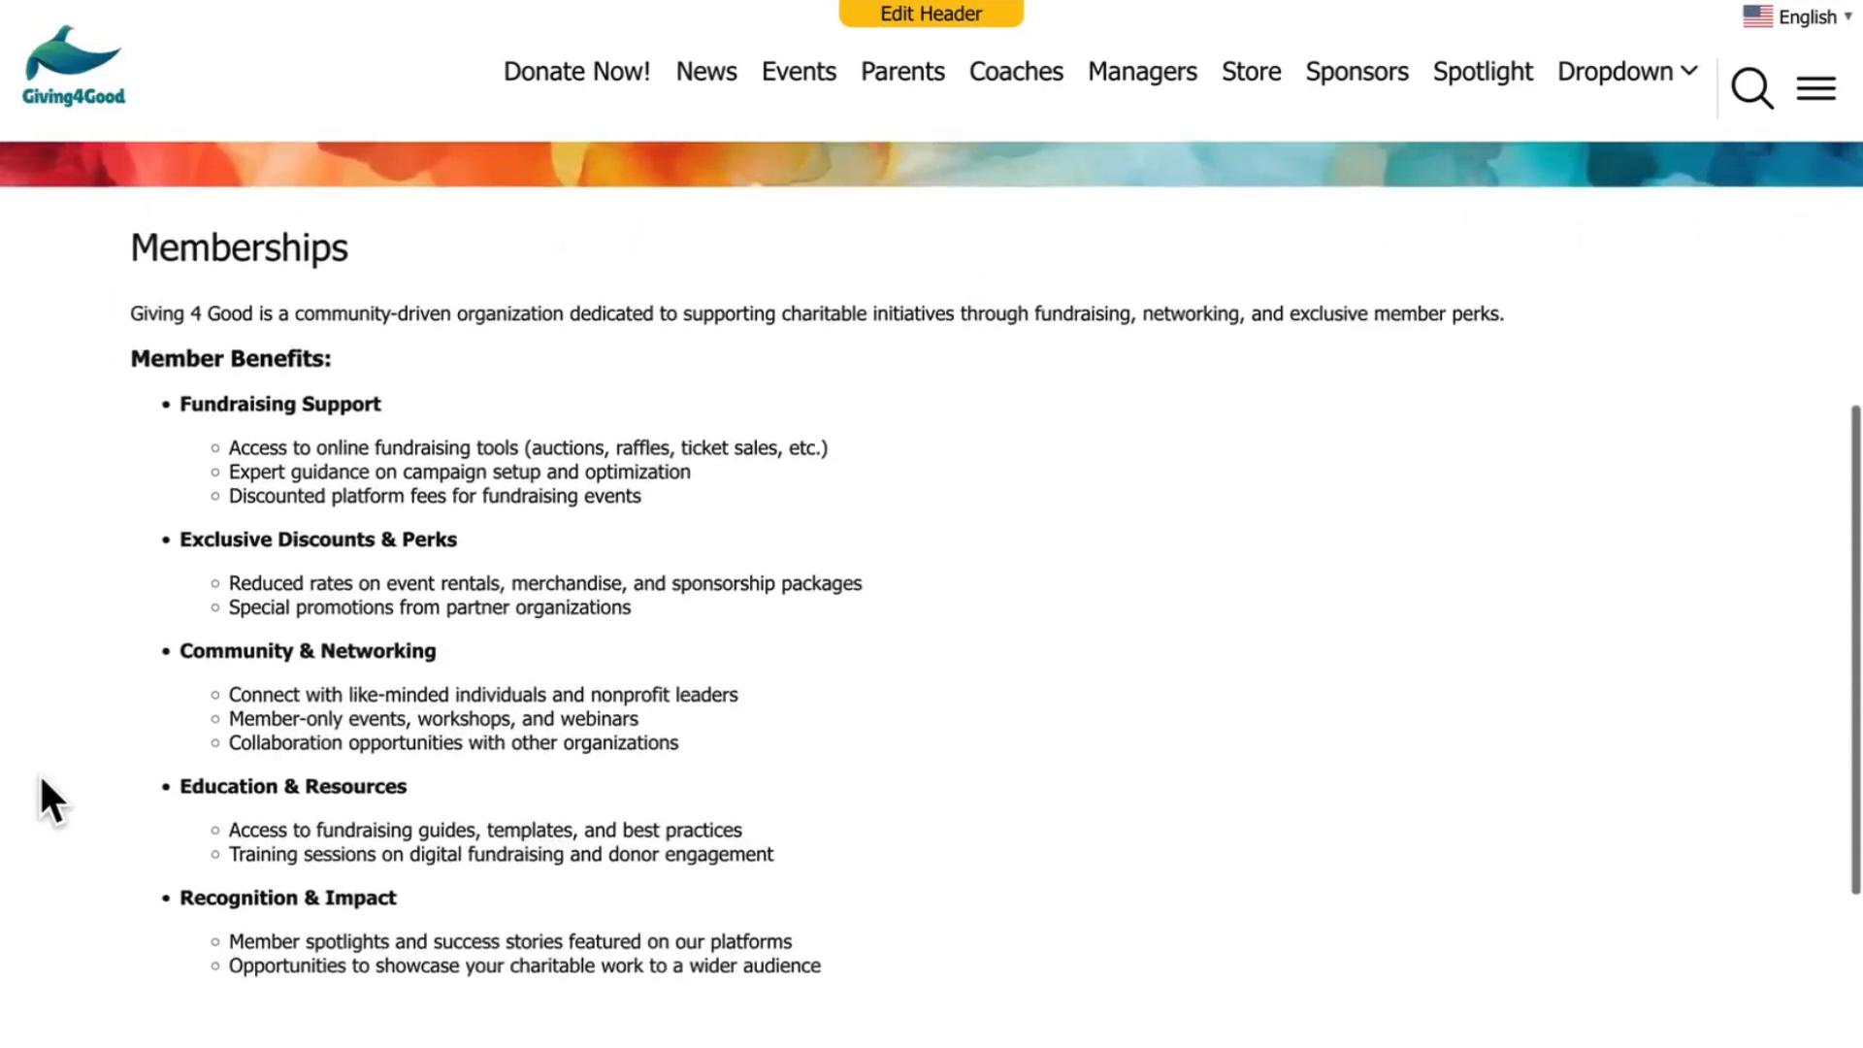
{"action": "scroll", "coordinate": [40, 779], "scroll_direction": "up", "scroll_amount": 2}
{"action": "scroll", "coordinate": [41, 779], "scroll_direction": "up", "scroll_amount": 3}
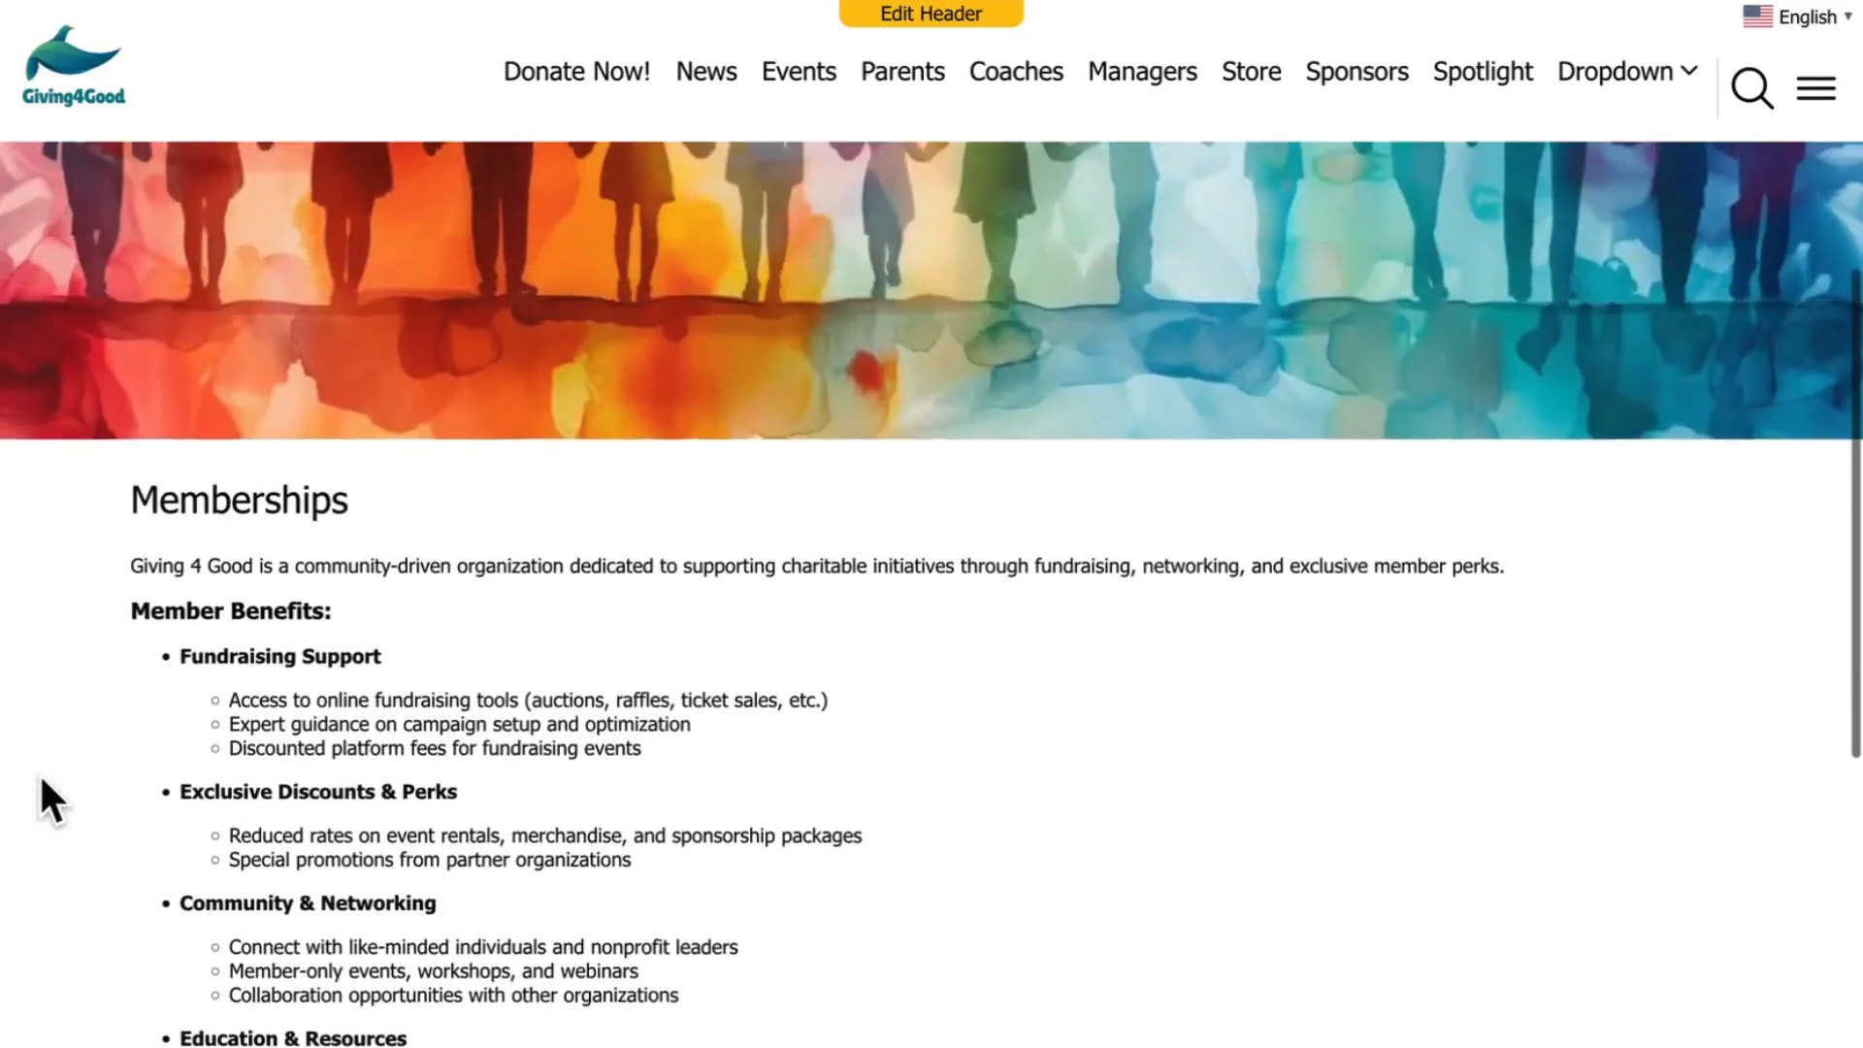